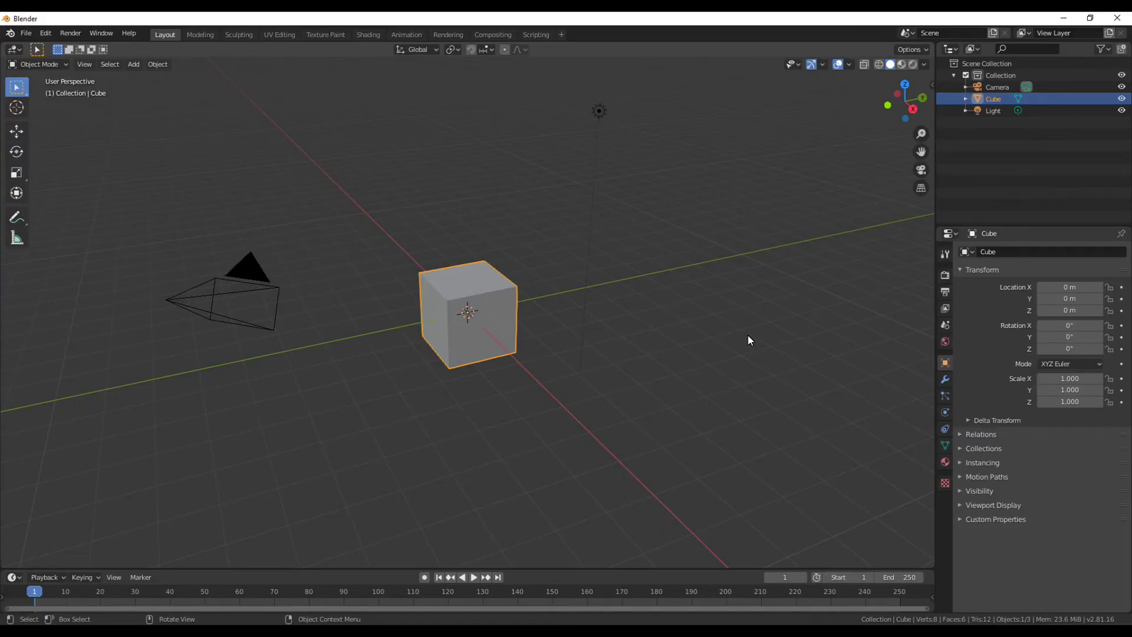
# Step: Delete the default cube and add a mesh cylinder at the origin
pyautogui.press('x')
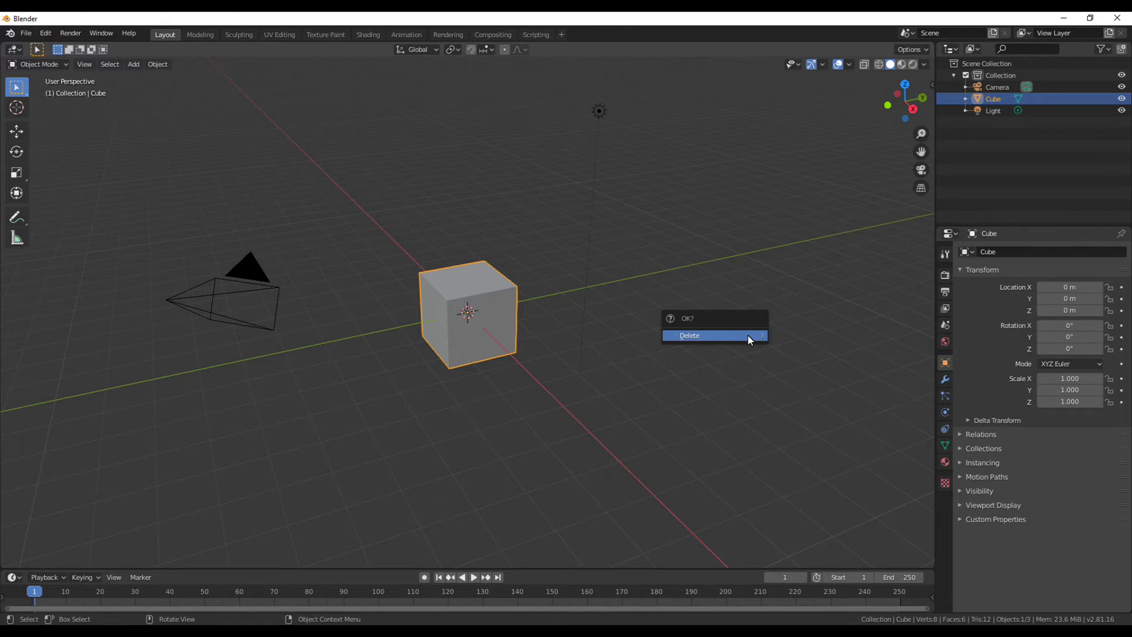
pyautogui.click(747, 335)
pyautogui.hotkey('shift', 'a')
pyautogui.moveTo(748, 335)
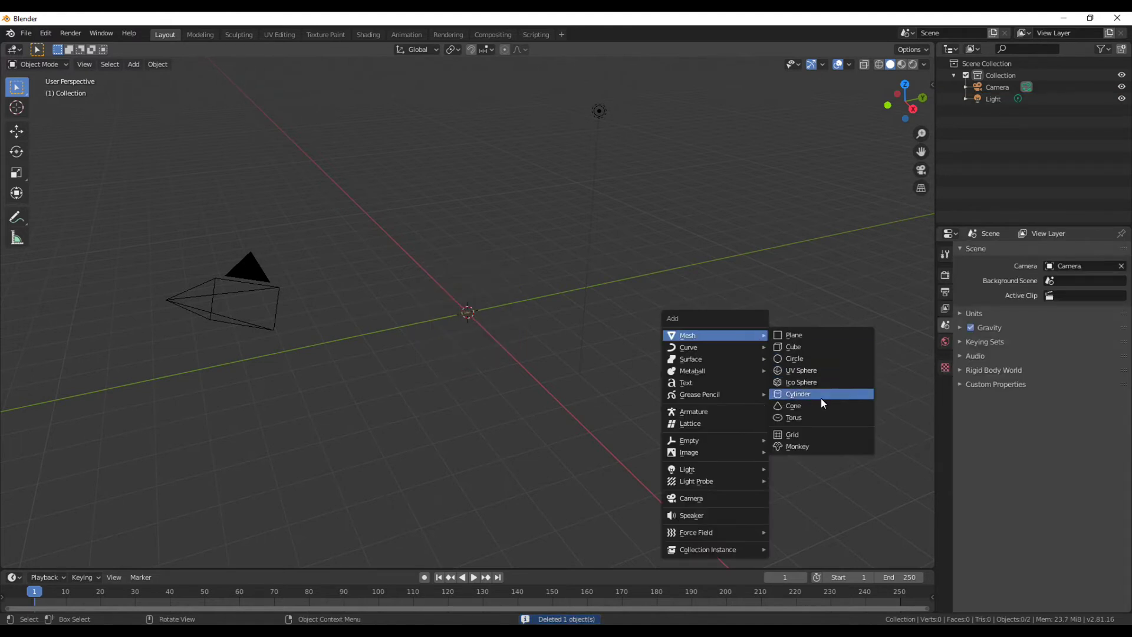
pyautogui.click(819, 398)
# Step: Scale the cylinder down to about 0.327 in X and Y only, keeping its height
pyautogui.moveTo(495, 422); pyautogui.dragTo(561, 396, button='middle')
pyautogui.scroll(5, 590, 383)
pyautogui.press('s')
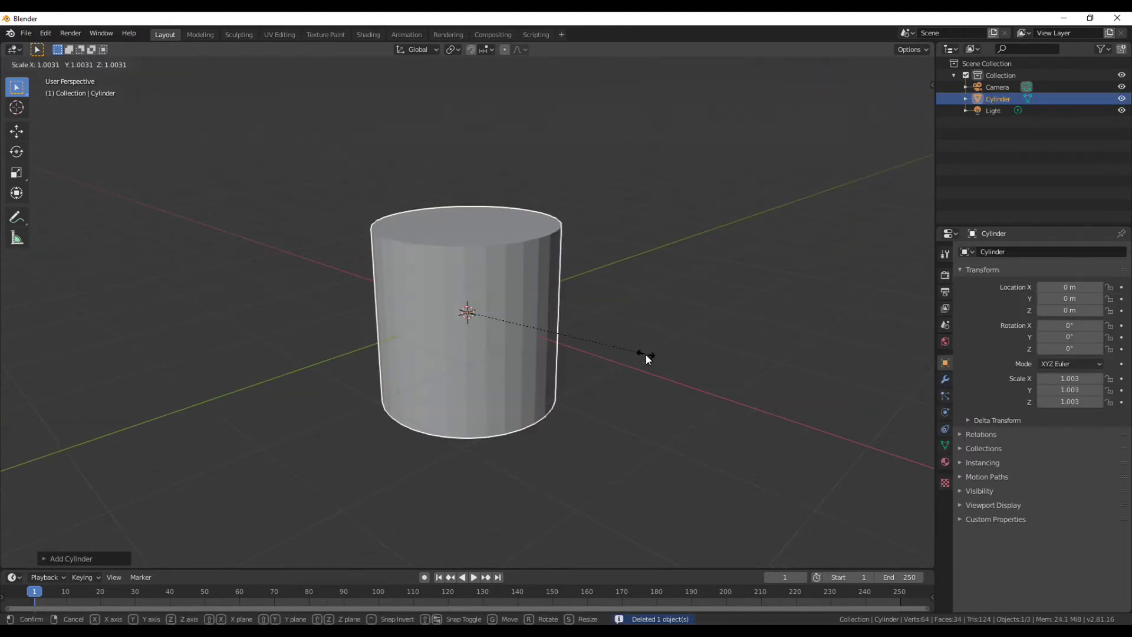
pyautogui.hotkey('shift', 'z')
pyautogui.click(476, 310)
# Step: Stretch the cylinder along Z to a scale of about 2.094, making a tall thin stick
pyautogui.moveTo(637, 318); pyautogui.dragTo(548, 333, button='middle')
pyautogui.scroll(-5, 535, 343)
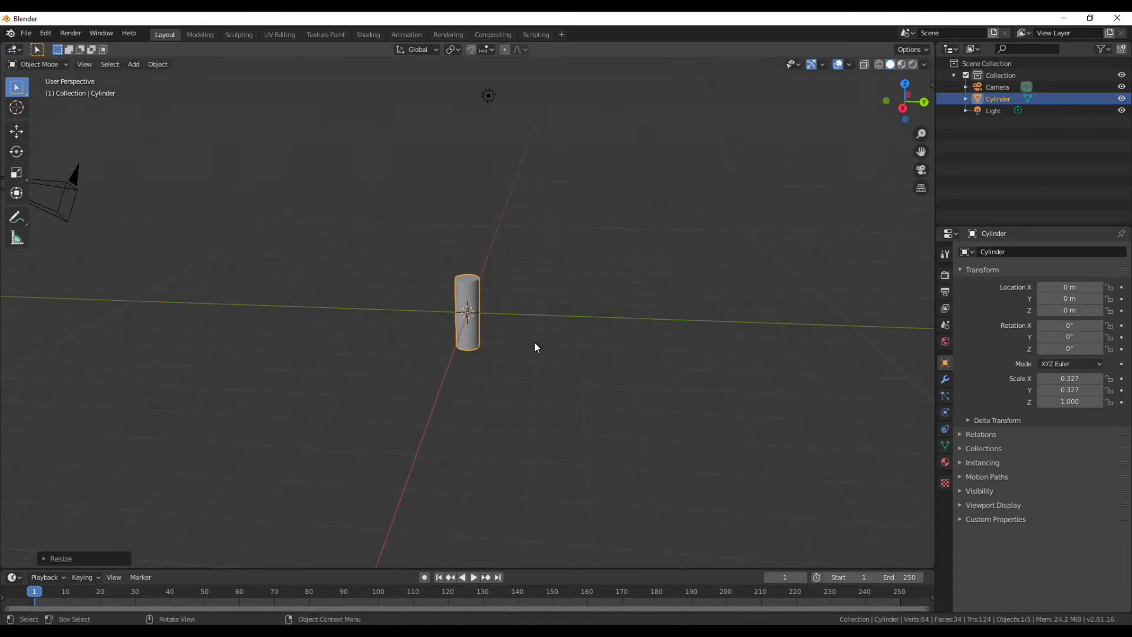
pyautogui.press('s')
pyautogui.press('z')
pyautogui.click(533, 377)
# Step: In Edit Mode with face selection, extrude the cylinder's top face a short distance upward
pyautogui.press('Tab')
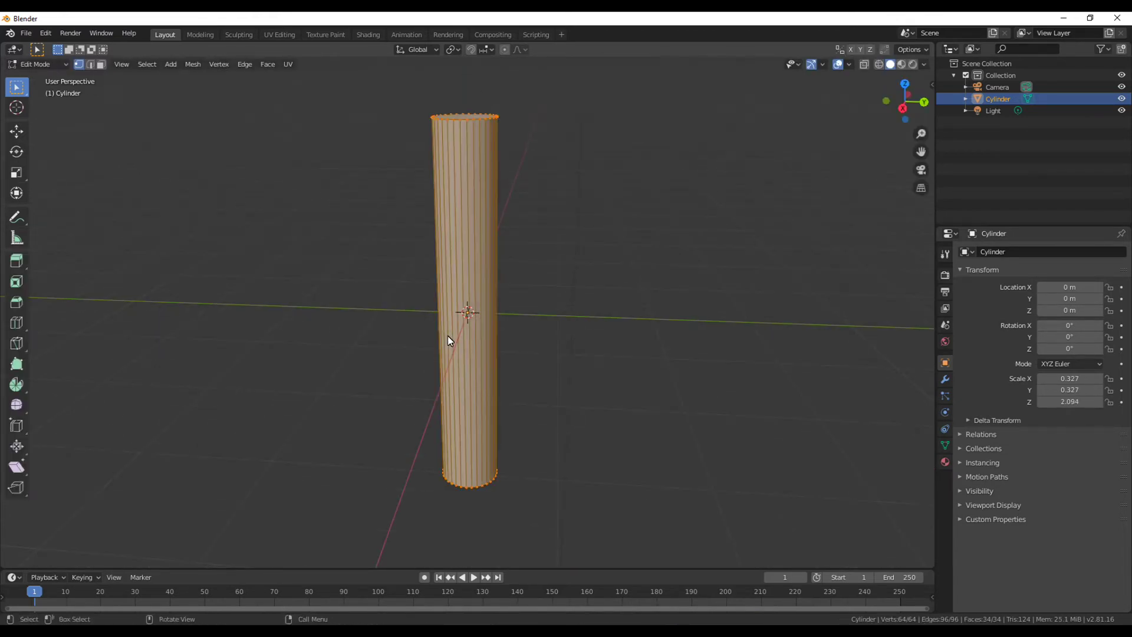
pyautogui.keyDown('shift'); pyautogui.moveTo(321, 157); pyautogui.dragTo(349, 232, button='middle'); pyautogui.keyUp('shift')
pyautogui.click(101, 64)
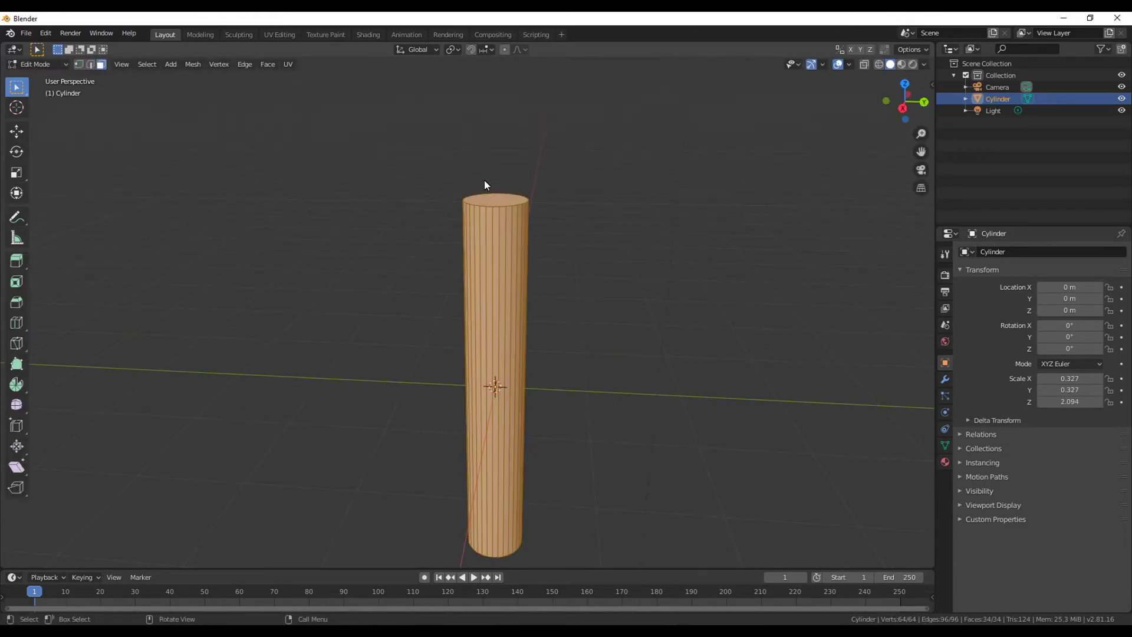
pyautogui.click(486, 196)
pyautogui.scroll(-3, 564, 242)
pyautogui.press('e')
pyautogui.click(588, 313)
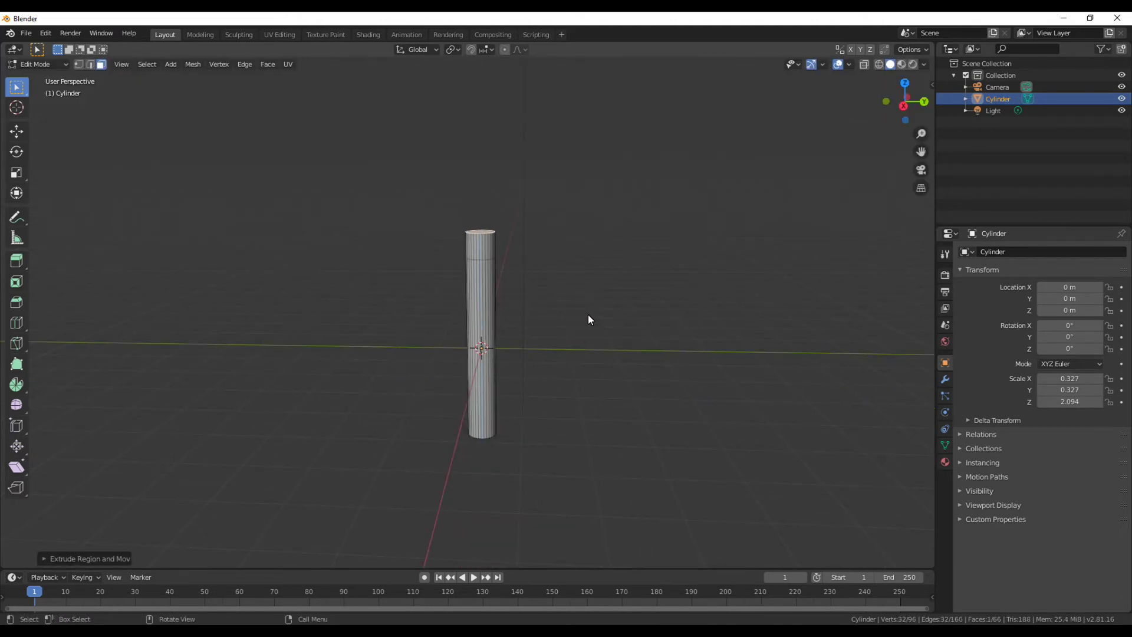
# Step: Rotate the extruded top face around the X axis so the stick's end slants to begin the hook
pyautogui.moveTo(588, 315); pyautogui.dragTo(599, 312, button='middle')
pyautogui.press('r')
pyautogui.press('x')
pyautogui.click(582, 230)
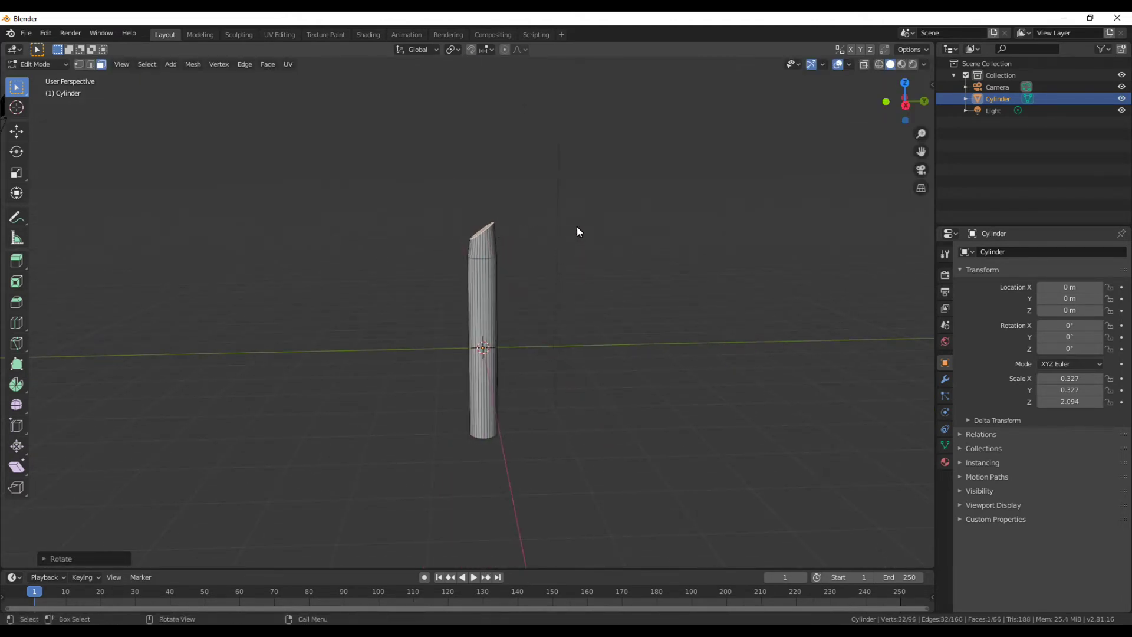
# Step: Extrude the slanted end face into a second bend segment, rotate it around X and lower it along Z
pyautogui.press('e')
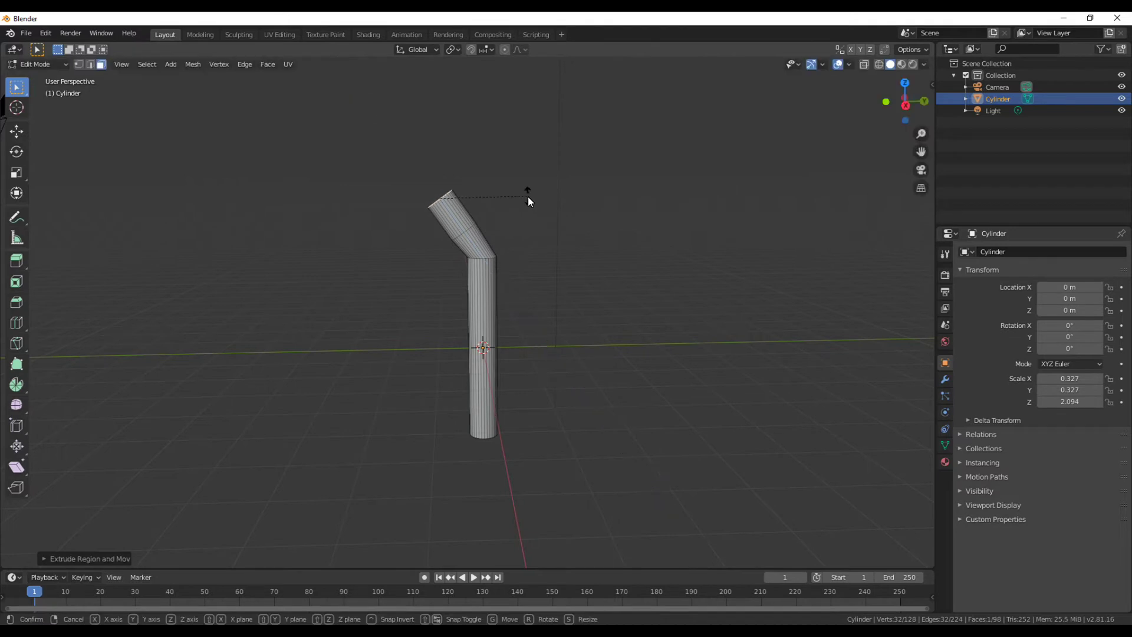
pyautogui.press('x')
pyautogui.click(493, 140)
pyautogui.press('g')
pyautogui.press('z')
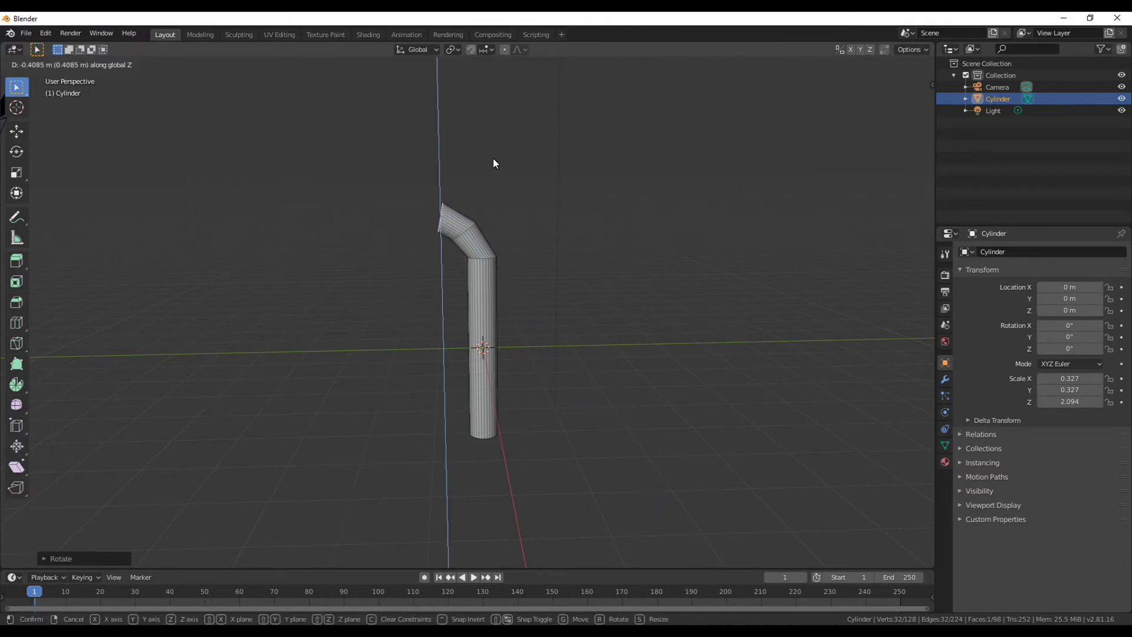
pyautogui.click(493, 159)
# Step: Extrude the end face sideways as the hook's crest, tilt it further and lower it slightly along Z
pyautogui.press('e')
pyautogui.click(431, 158)
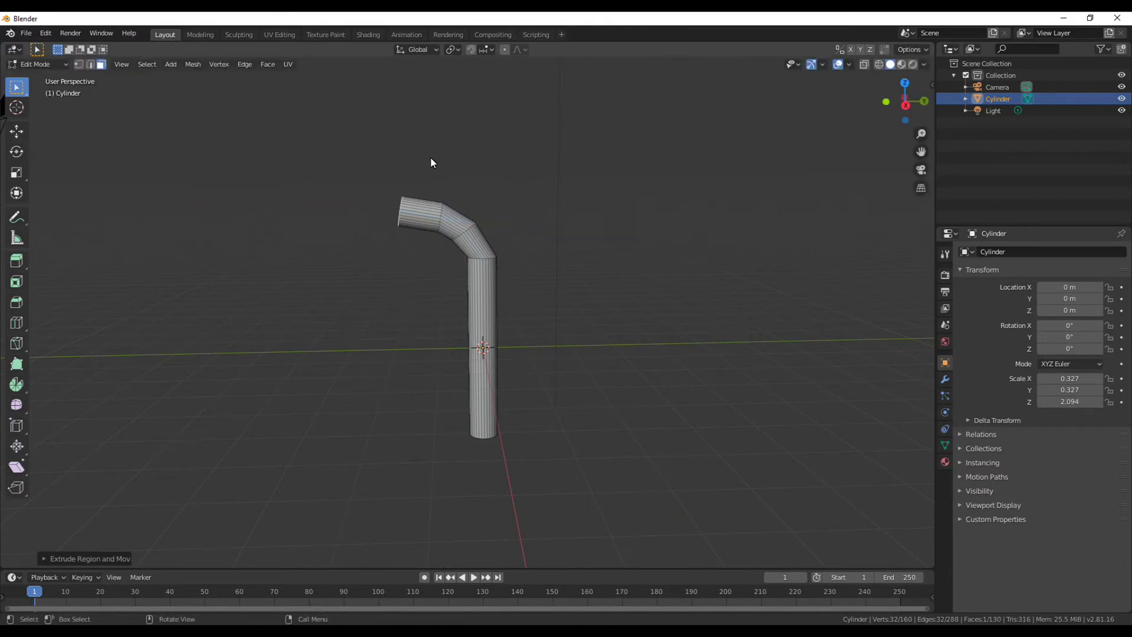
pyautogui.press('r')
pyautogui.click(417, 126)
pyautogui.press('g')
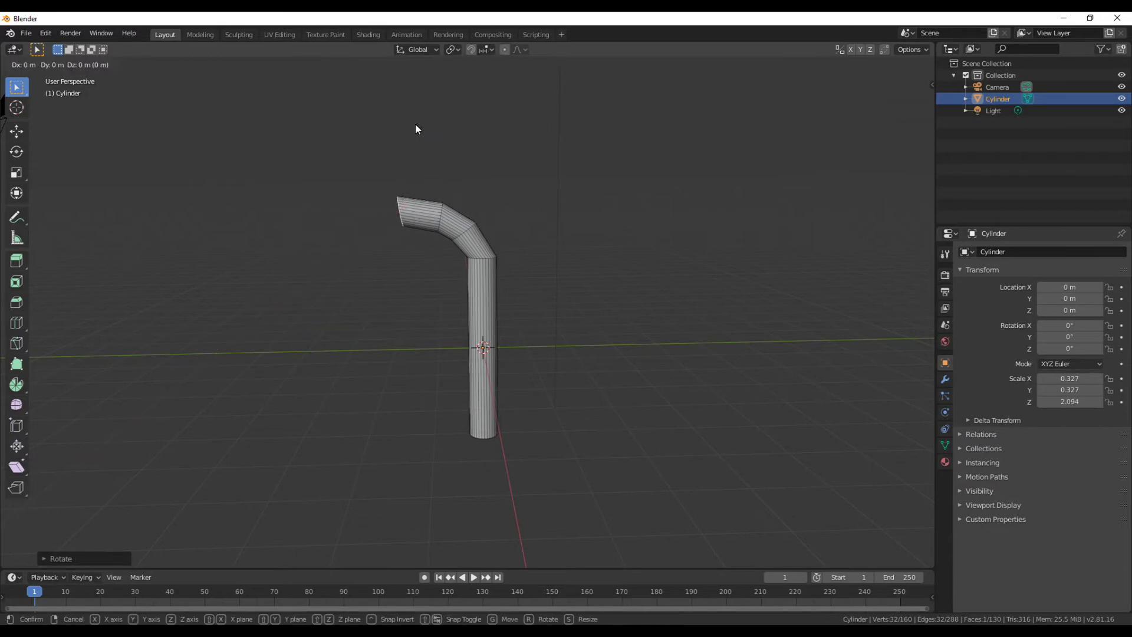
pyautogui.press('z')
pyautogui.click(412, 137)
# Step: Extrude past the crest, rotate the end face downward and reposition it along Z and within the YZ plane
pyautogui.press('e')
pyautogui.click(377, 153)
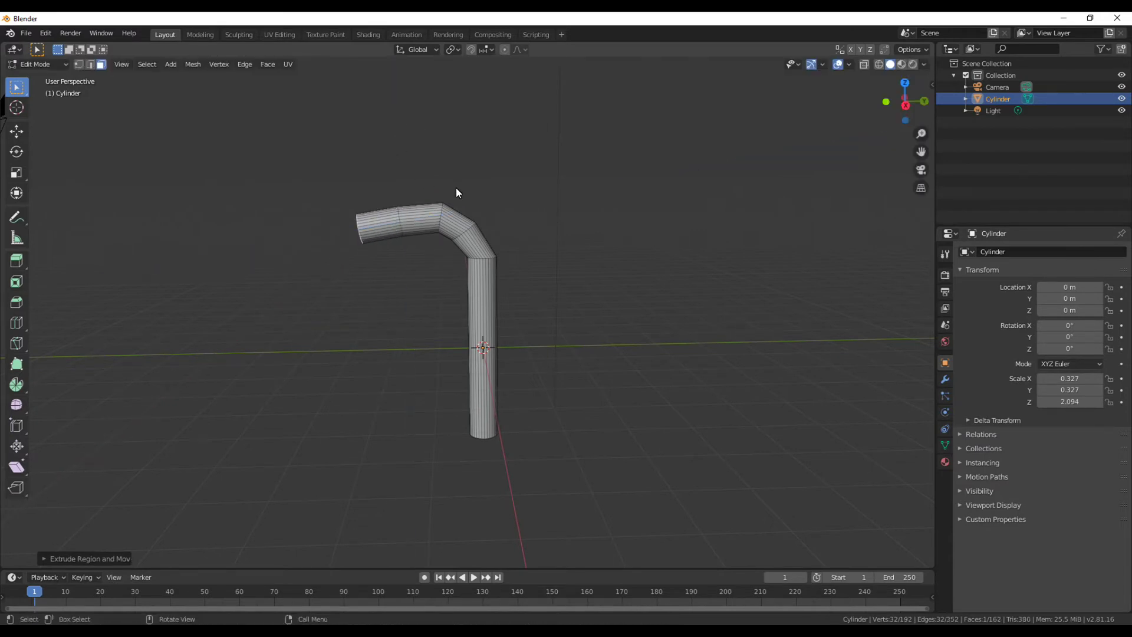
pyautogui.press('r')
pyautogui.click(429, 129)
pyautogui.press('g')
pyautogui.press('z')
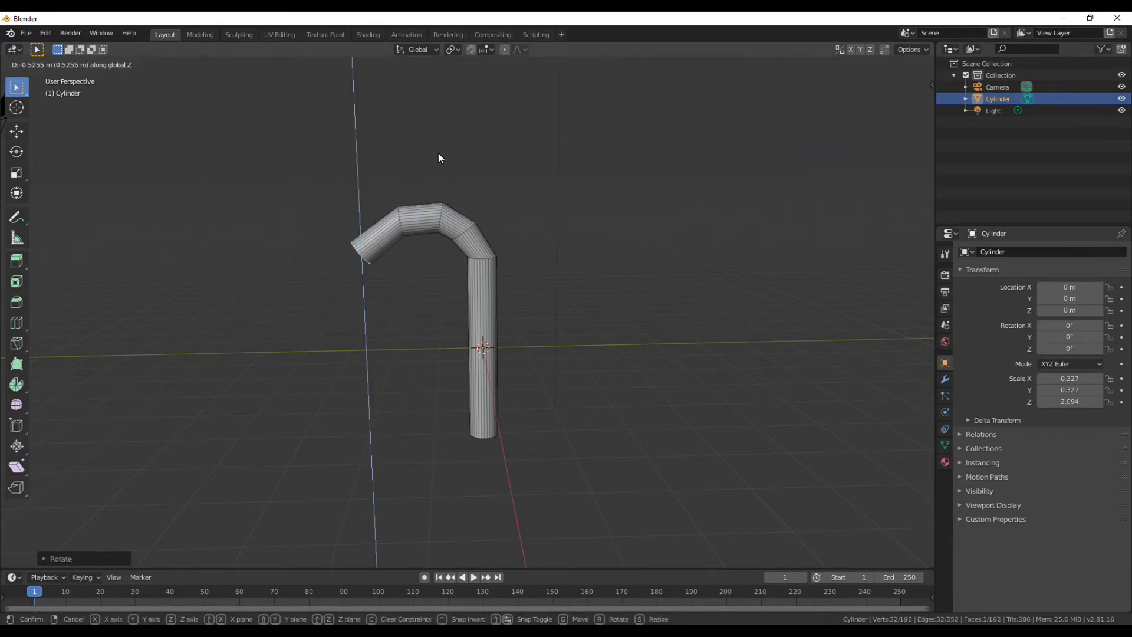
pyautogui.hotkey('shift', 'x')
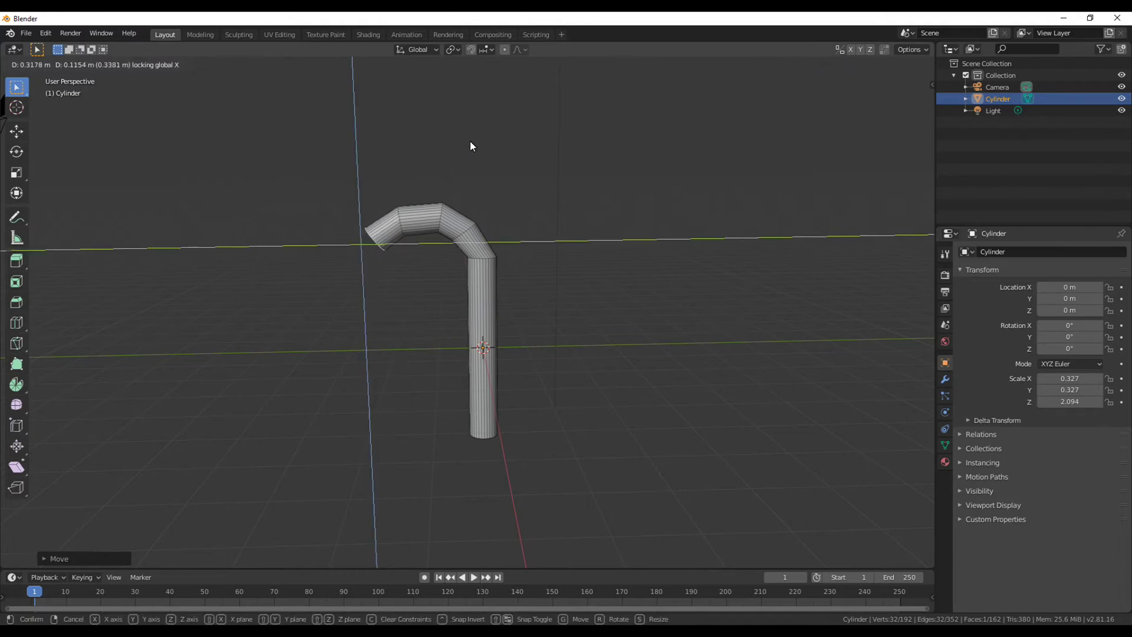
pyautogui.click(469, 145)
# Step: Extrude another descending hook segment, rotate its end around X and shift it with the X axis locked
pyautogui.press('e')
pyautogui.click(439, 172)
pyautogui.press('r')
pyautogui.press('x')
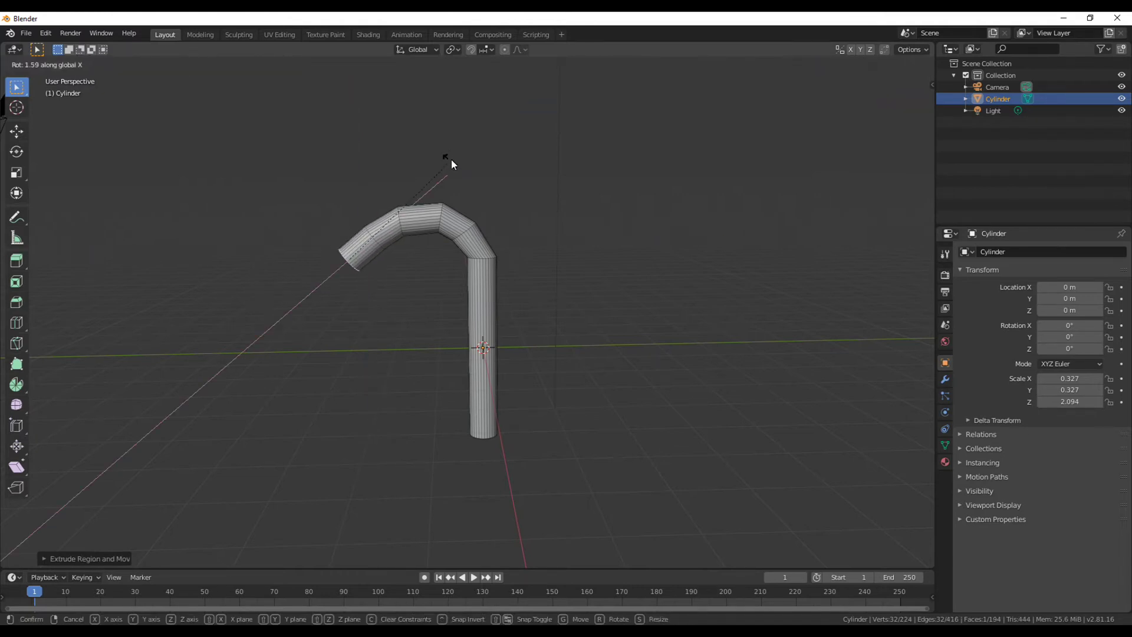
pyautogui.click(387, 112)
pyautogui.press('g')
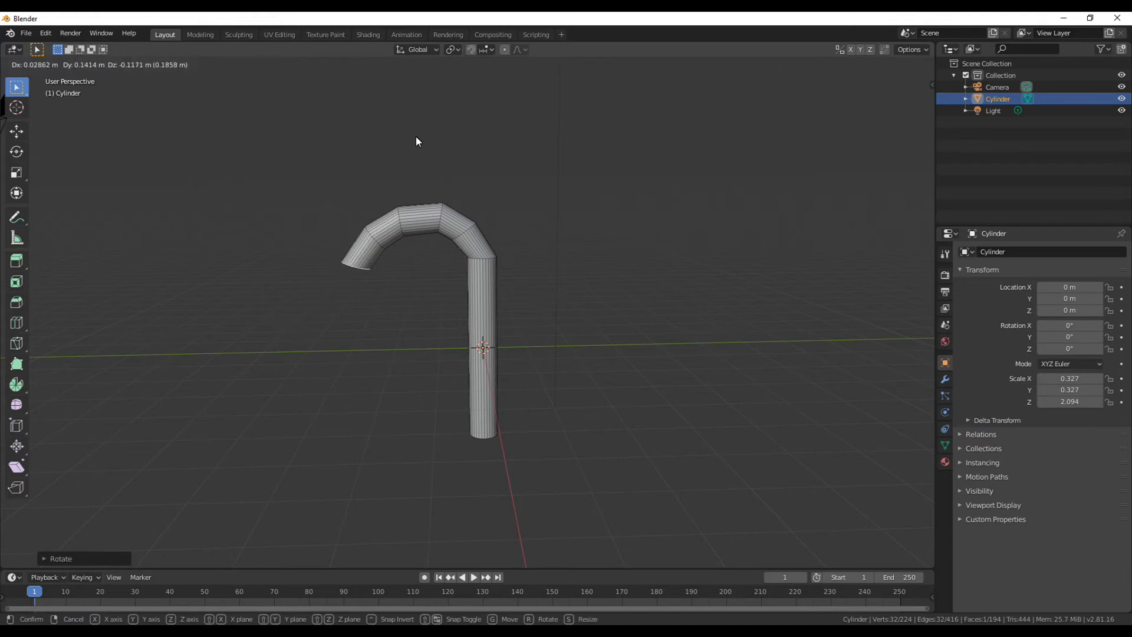
pyautogui.hotkey('shift', 'x')
pyautogui.click(424, 147)
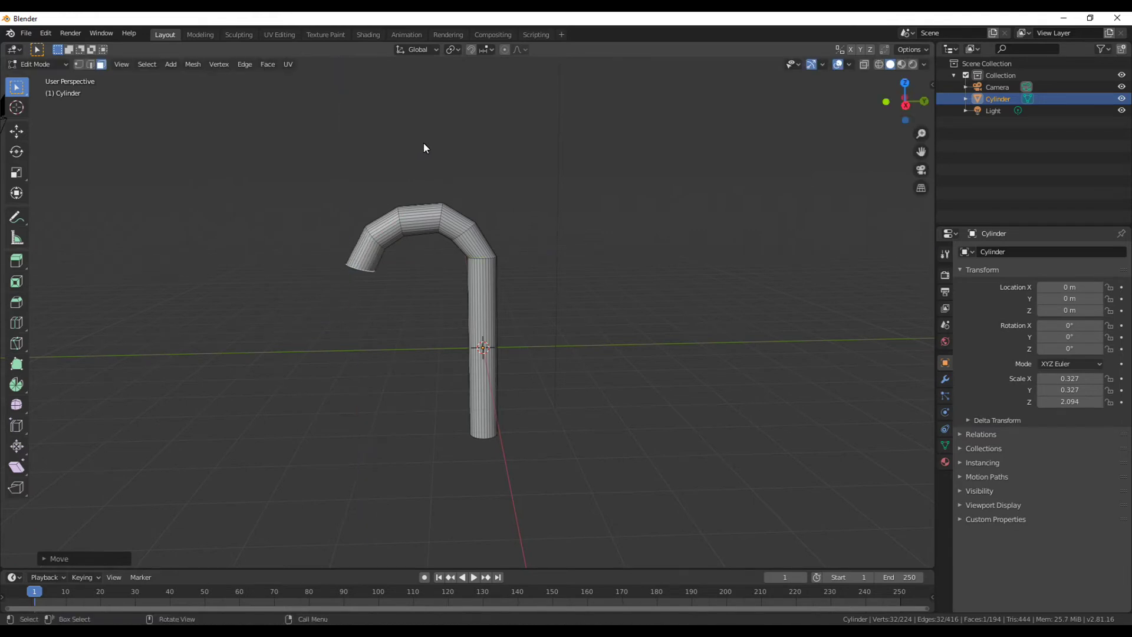
# Step: Extrude a short hook tip, rotate it around X to face down, lower it along Z and return to Object Mode
pyautogui.press('e')
pyautogui.click(418, 158)
pyautogui.press('r')
pyautogui.press('x')
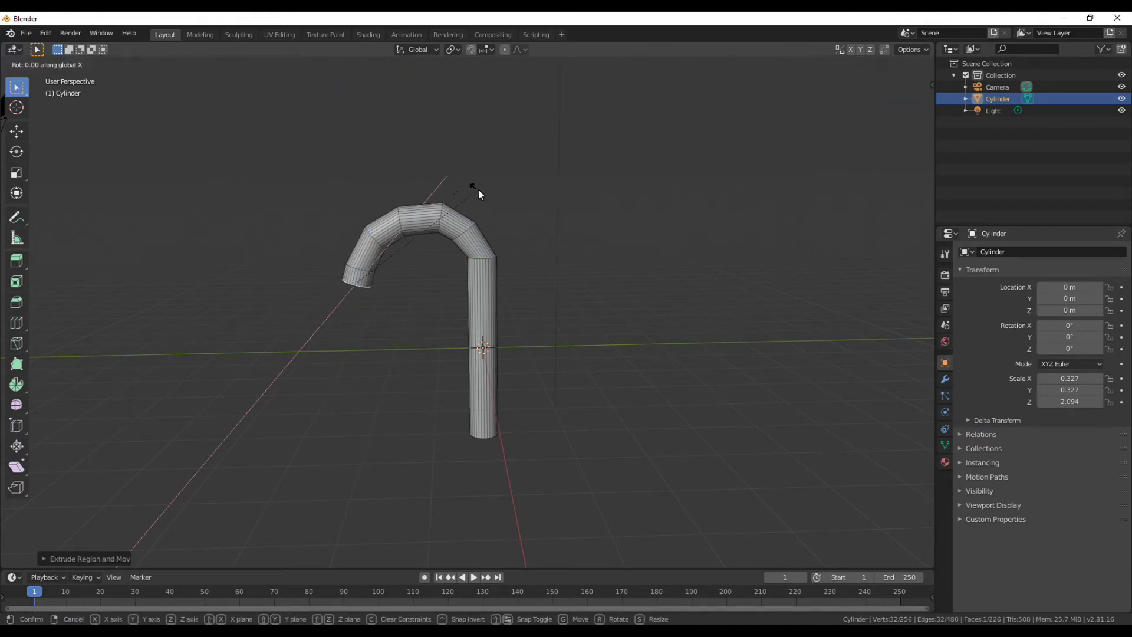
pyautogui.click(461, 157)
pyautogui.press('g')
pyautogui.press('z')
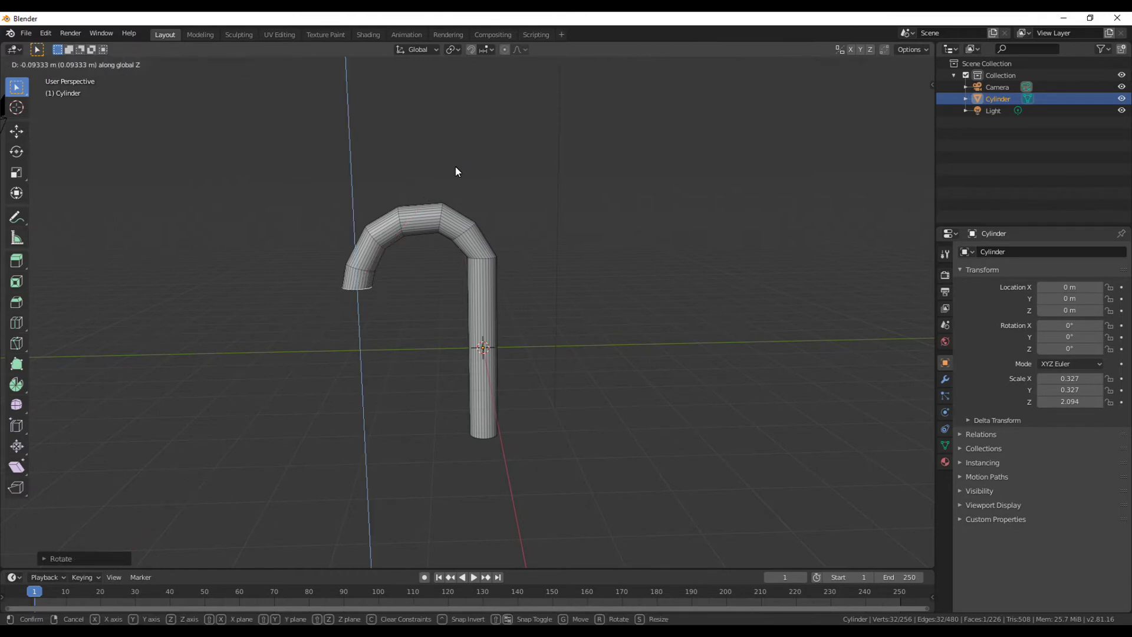
pyautogui.click(458, 171)
pyautogui.press('Tab')
pyautogui.scroll(-2, 541, 308)
pyautogui.scroll(5, 542, 308)
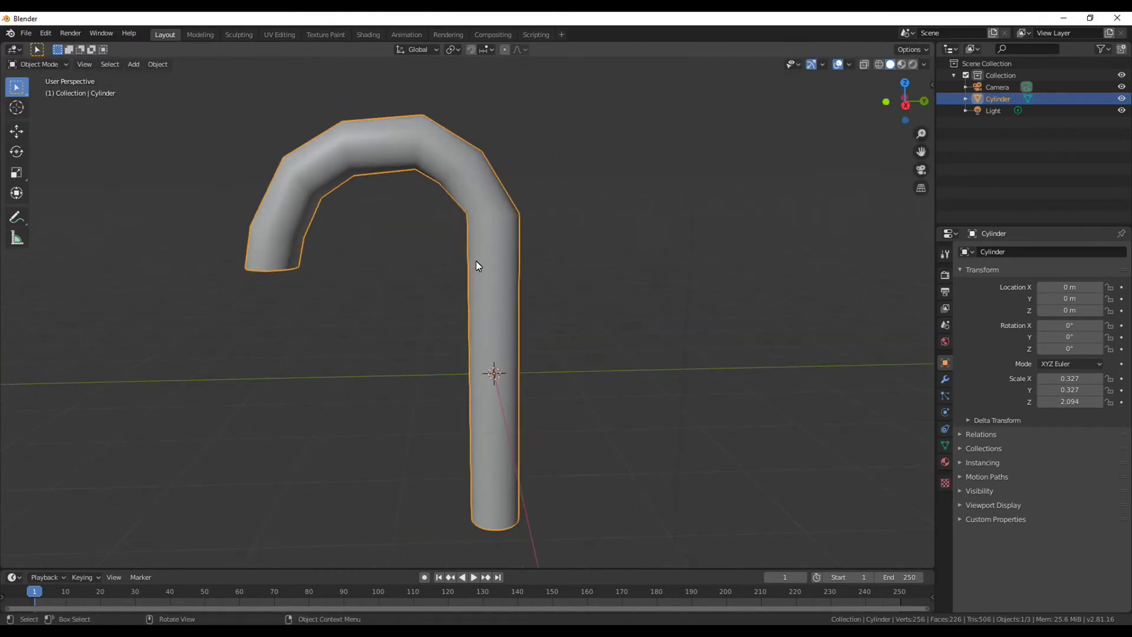
# Step: Switch to the Shading workspace, create a new material for the cane and enlarge the node editor area
pyautogui.click(360, 37)
pyautogui.click(572, 376)
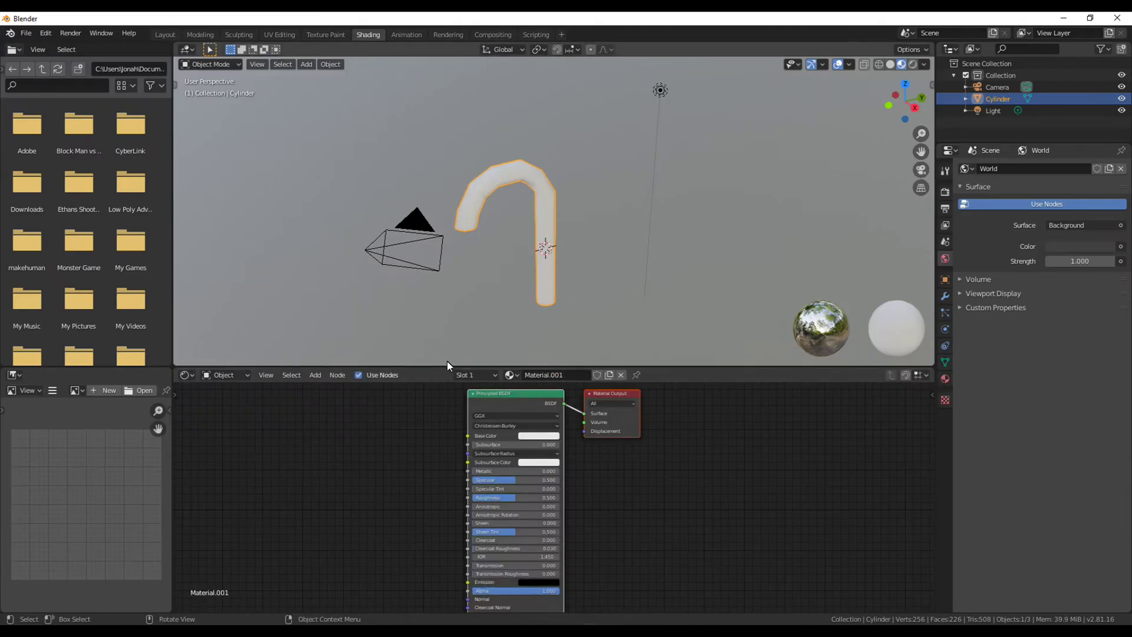
pyautogui.moveTo(433, 368); pyautogui.dragTo(441, 316)
pyautogui.moveTo(466, 265); pyautogui.dragTo(430, 265, button='middle')
pyautogui.scroll(4, 413, 271)
pyautogui.scroll(-2, 413, 272)
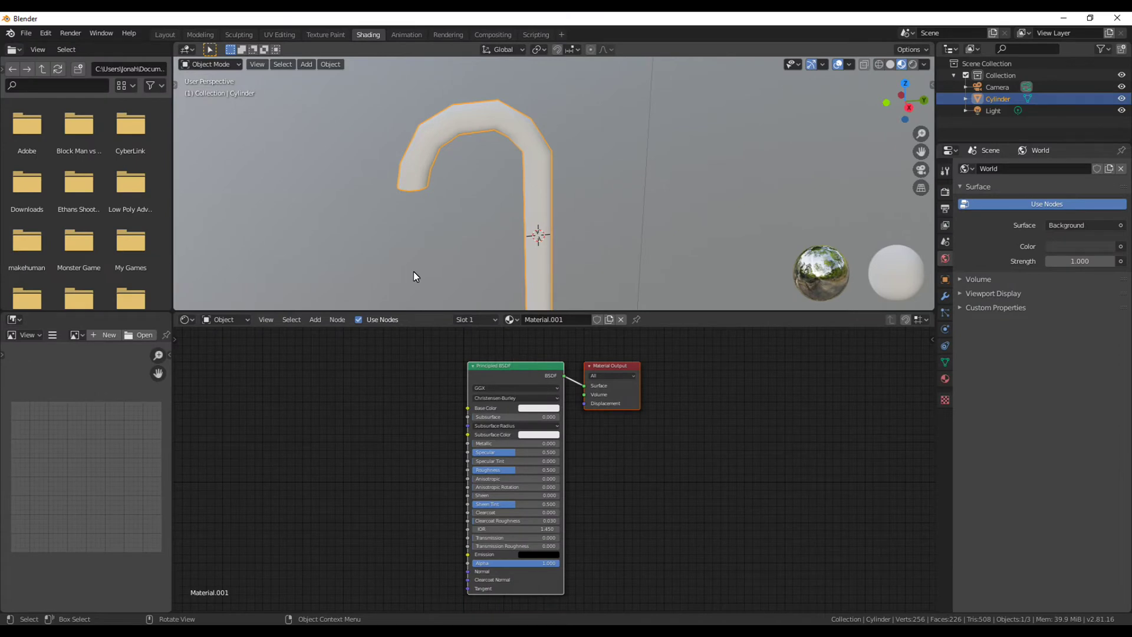
pyautogui.hotkey('shift', 'a')
pyautogui.moveTo(419, 222); pyautogui.dragTo(455, 195, button='middle')
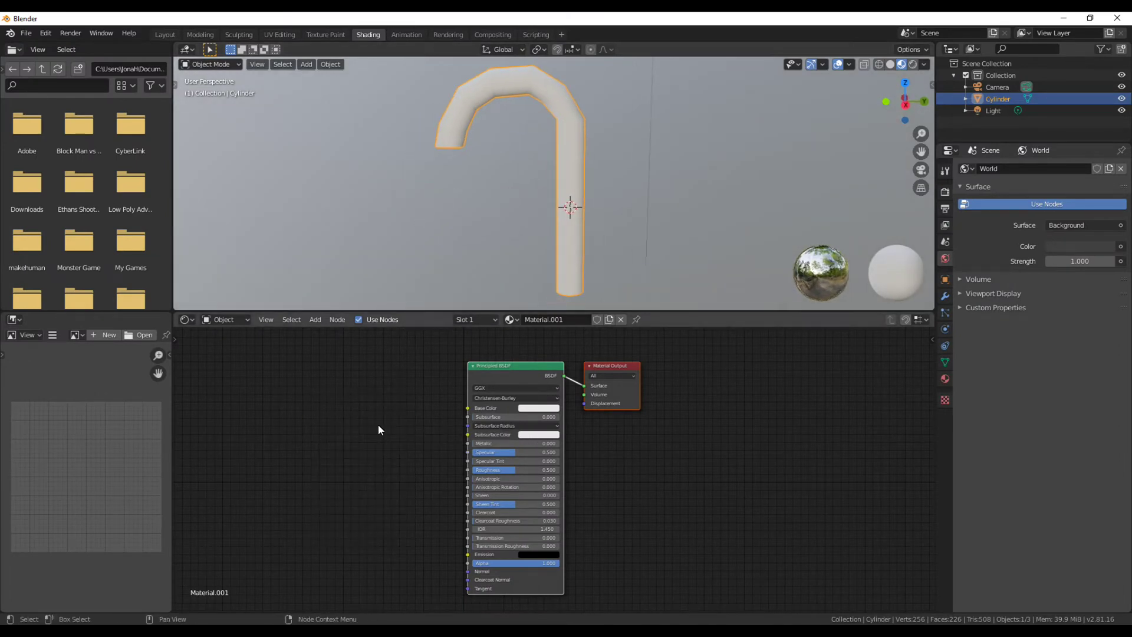
# Step: Add a Wave Texture node and connect its Color output to the Principled BSDF's Base Color
pyautogui.hotkey('shift', 'a')
pyautogui.moveTo(350, 475)
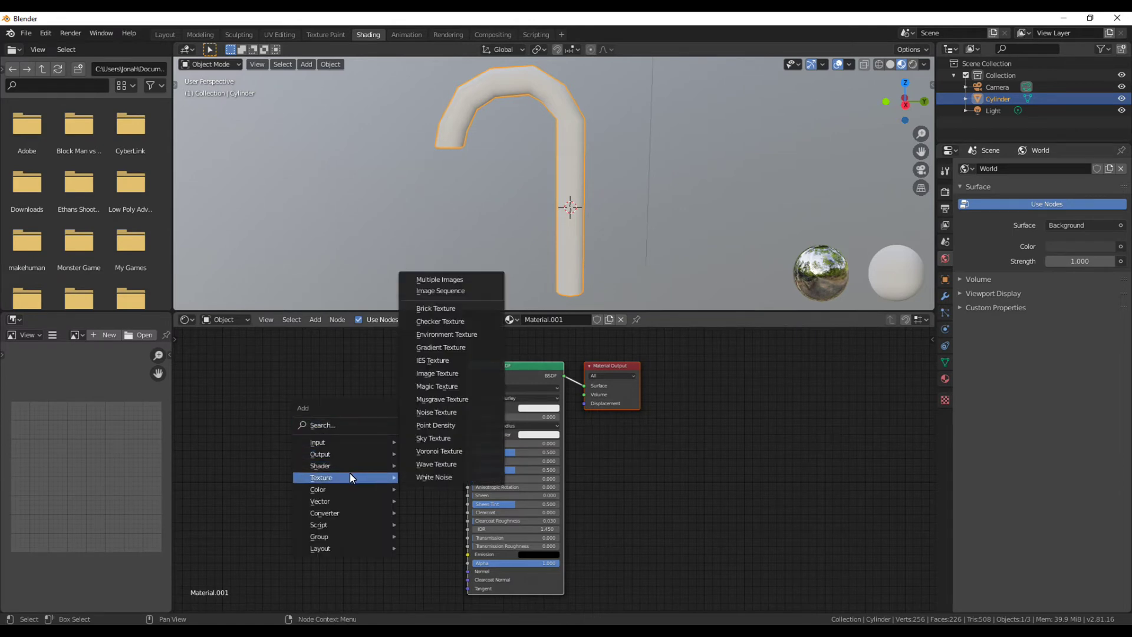
pyautogui.click(458, 464)
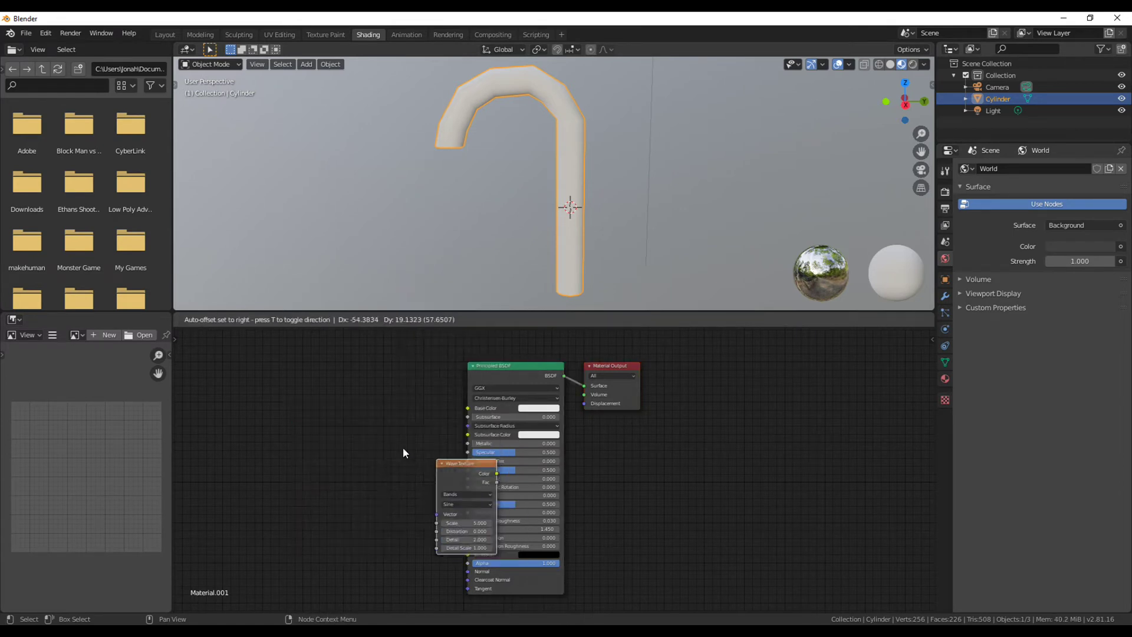
pyautogui.click(248, 396)
pyautogui.moveTo(341, 415); pyautogui.dragTo(468, 408)
pyautogui.moveTo(377, 457); pyautogui.dragTo(606, 432, button='middle')
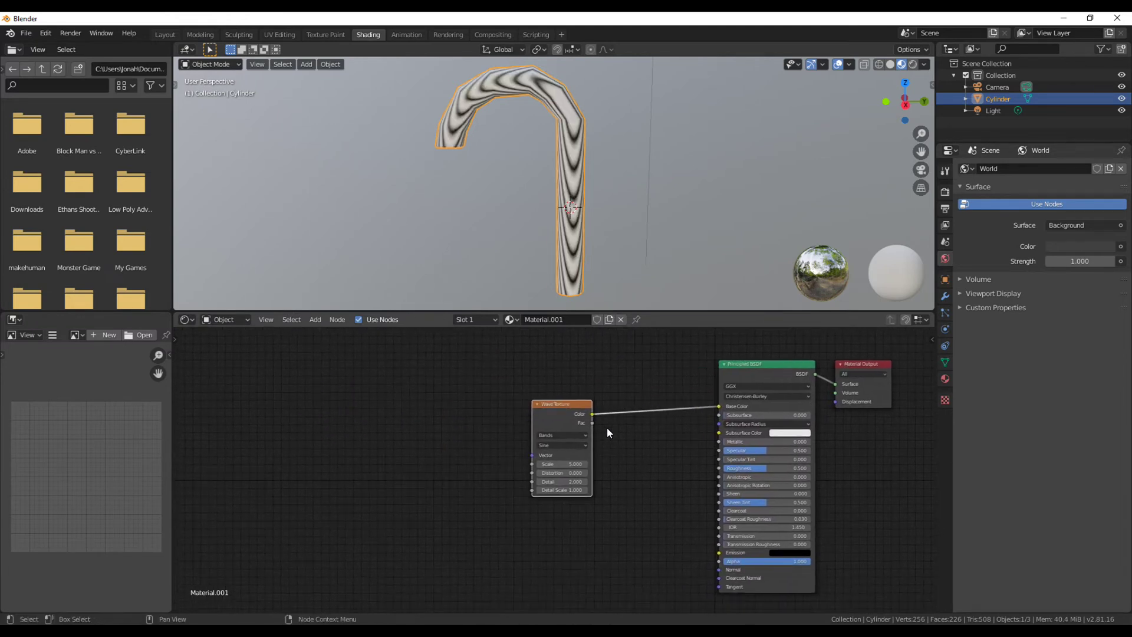
# Step: Add linked Texture Coordinate and Mapping nodes in front of the Wave Texture using Node Wrangler
pyautogui.hotkey('ctrl', 't')
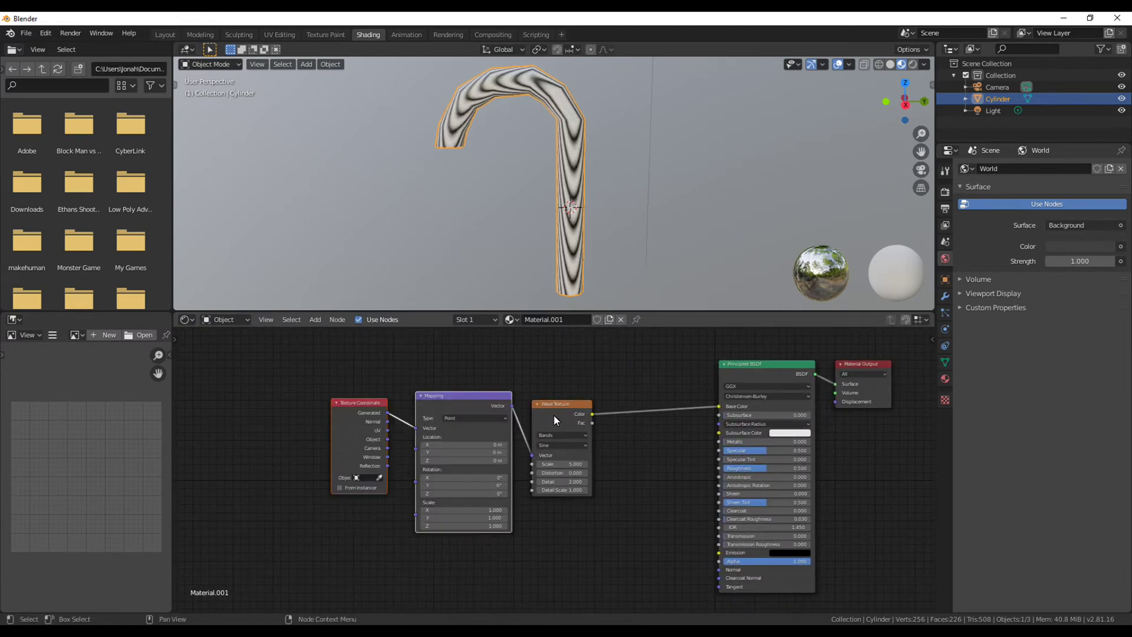
pyautogui.click(27, 33)
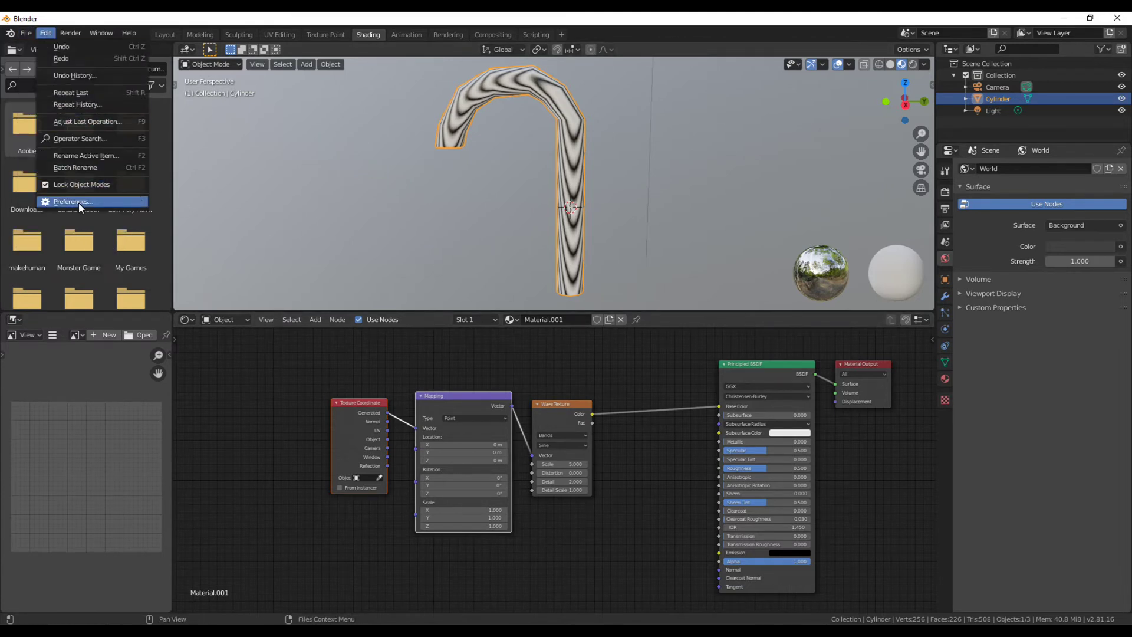
pyautogui.scroll(2, 305, 393)
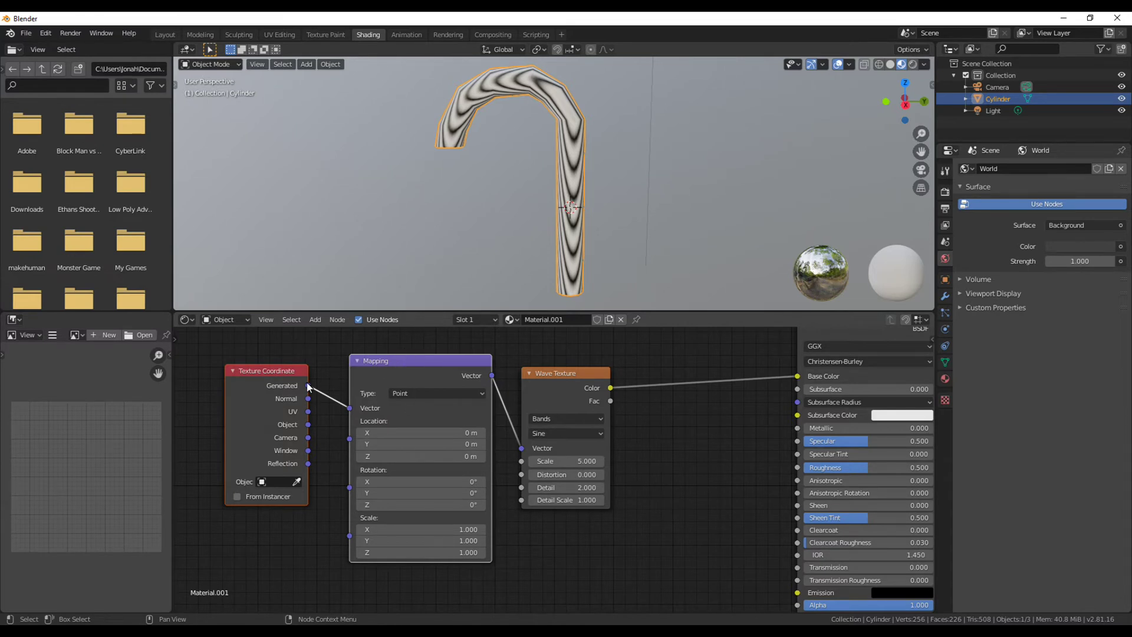
# Step: Set the Mapping node's Y rotation to about 44.7° so the stripes run diagonally, and check them around the cane
pyautogui.moveTo(422, 493); pyautogui.dragTo(680, 464)
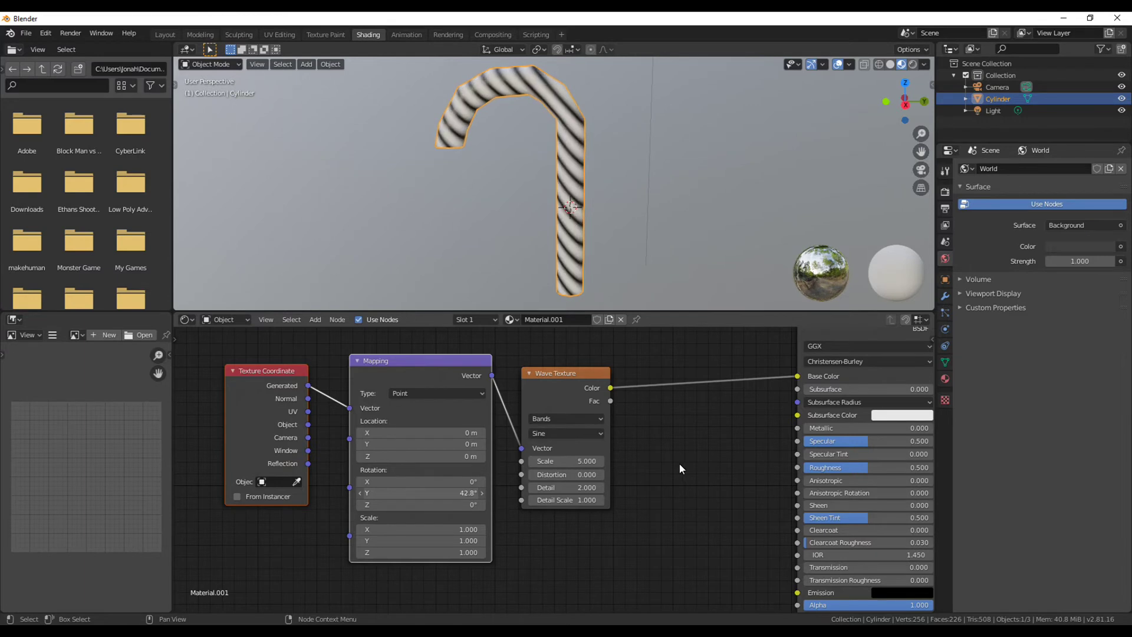
pyautogui.rightClick(681, 464)
pyautogui.moveTo(434, 482); pyautogui.dragTo(855, 623)
pyautogui.rightClick(855, 622)
pyautogui.moveTo(420, 505); pyautogui.dragTo(651, 523)
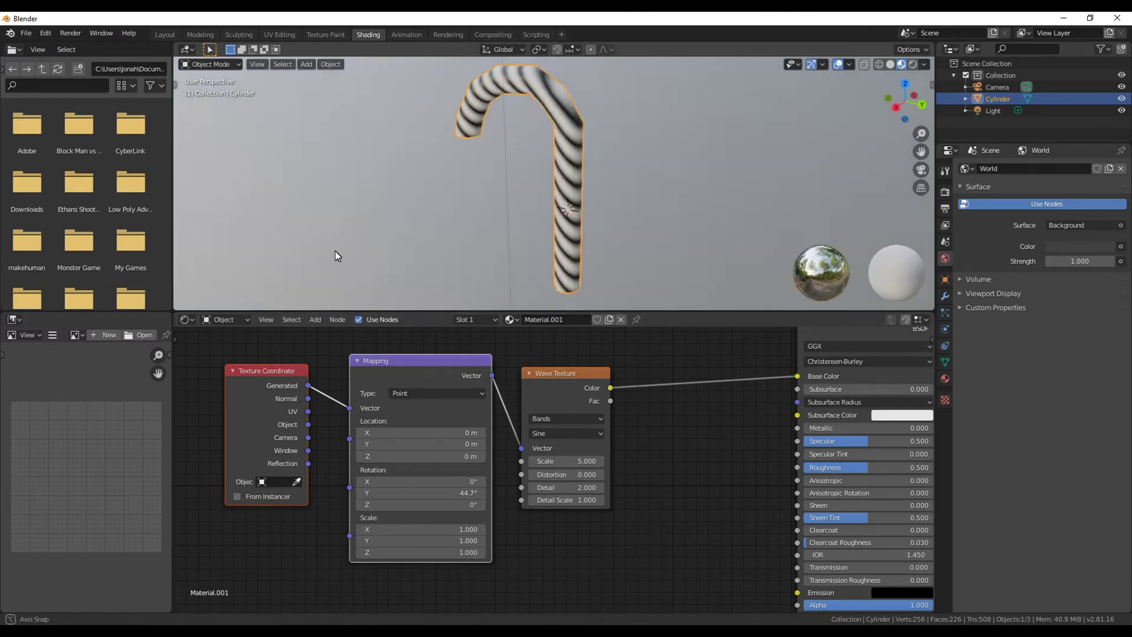
pyautogui.scroll(4, 394, 216)
pyautogui.scroll(-4, 411, 225)
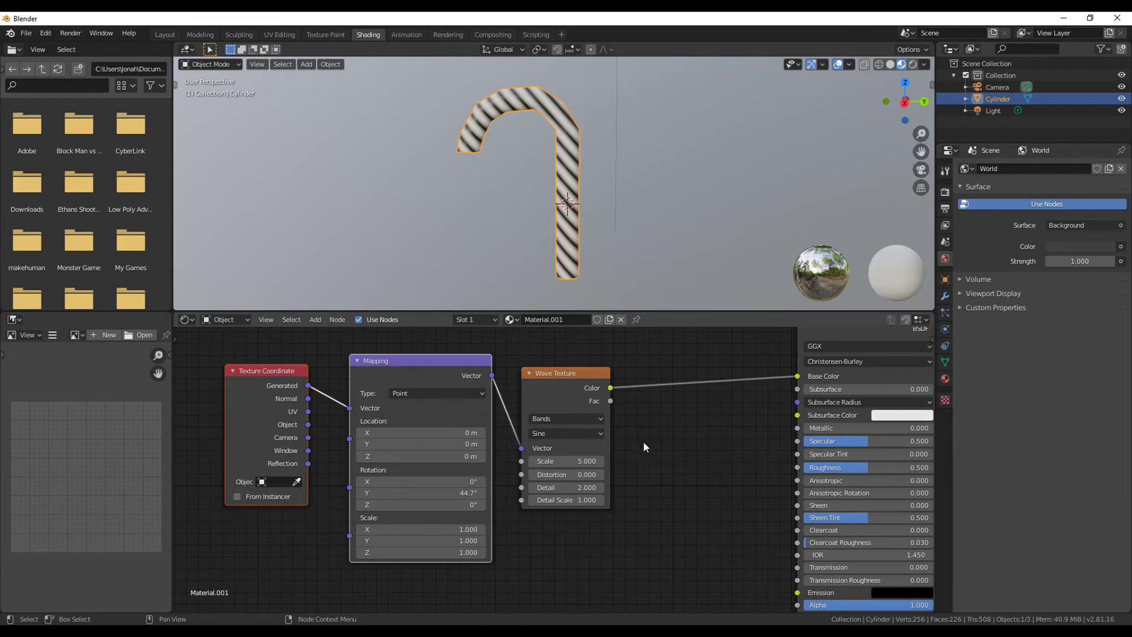
# Step: Move the Texture Coordinate, Mapping and Wave Texture nodes together away from the Principled BSDF to make room
pyautogui.press('Home')
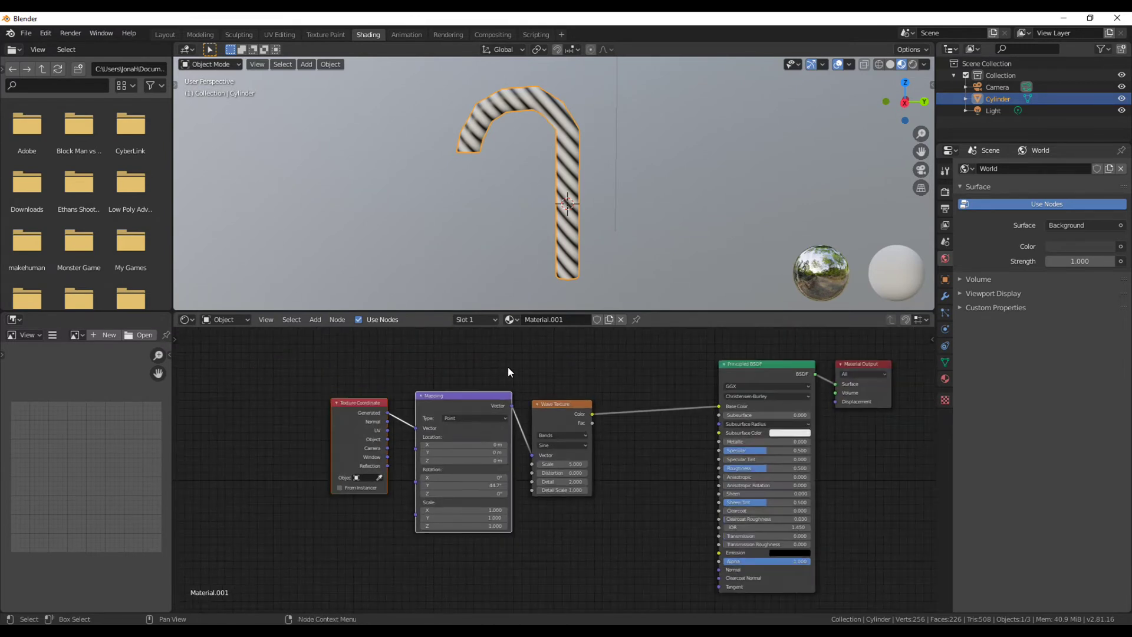
pyautogui.moveTo(556, 379); pyautogui.dragTo(291, 539)
pyautogui.moveTo(551, 417); pyautogui.dragTo(389, 403)
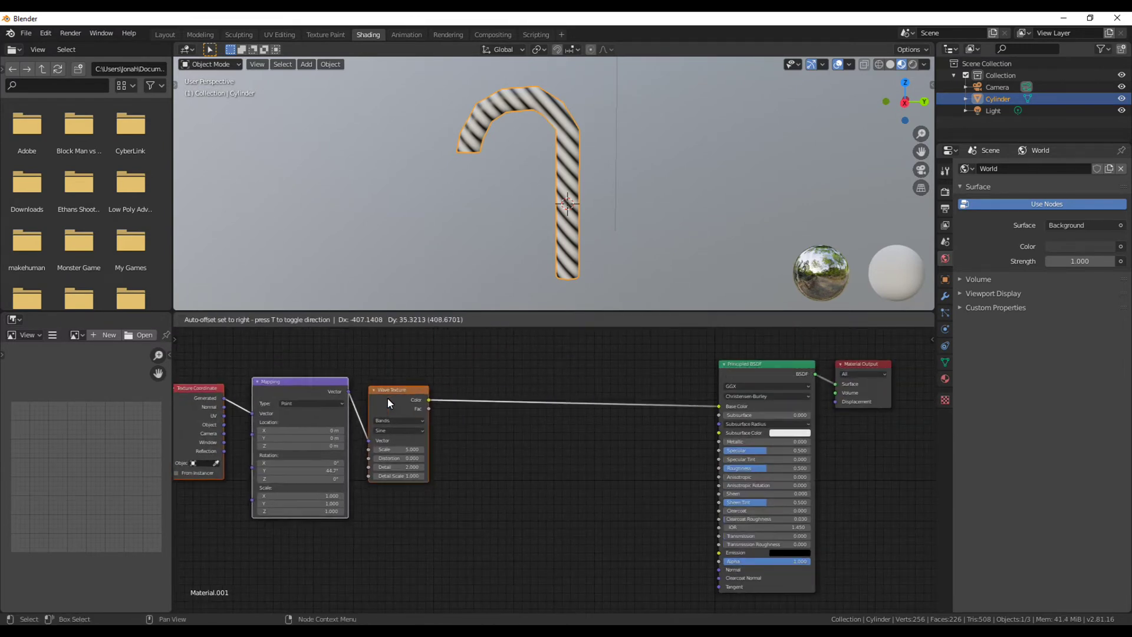
# Step: Insert a ColorRamp node between the Wave Texture and the Principled BSDF's Base Color, and set its interpolation to Constant
pyautogui.click(386, 418)
pyautogui.hotkey('shift', 'a')
pyautogui.moveTo(523, 473)
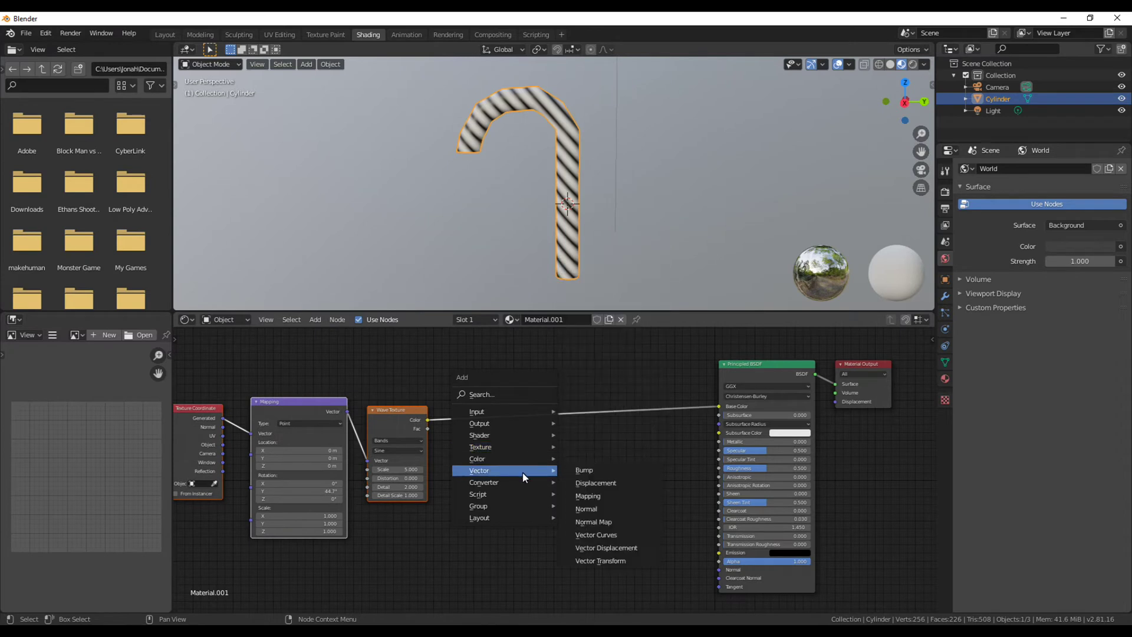
pyautogui.click(611, 321)
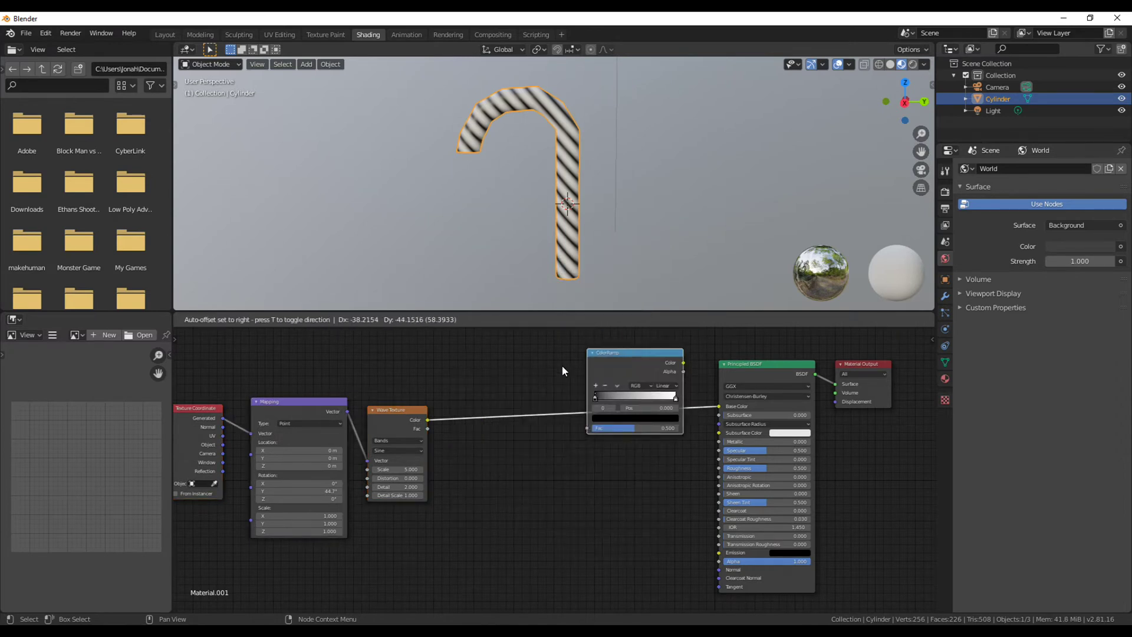
pyautogui.click(507, 386)
pyautogui.click(610, 402)
pyautogui.click(624, 446)
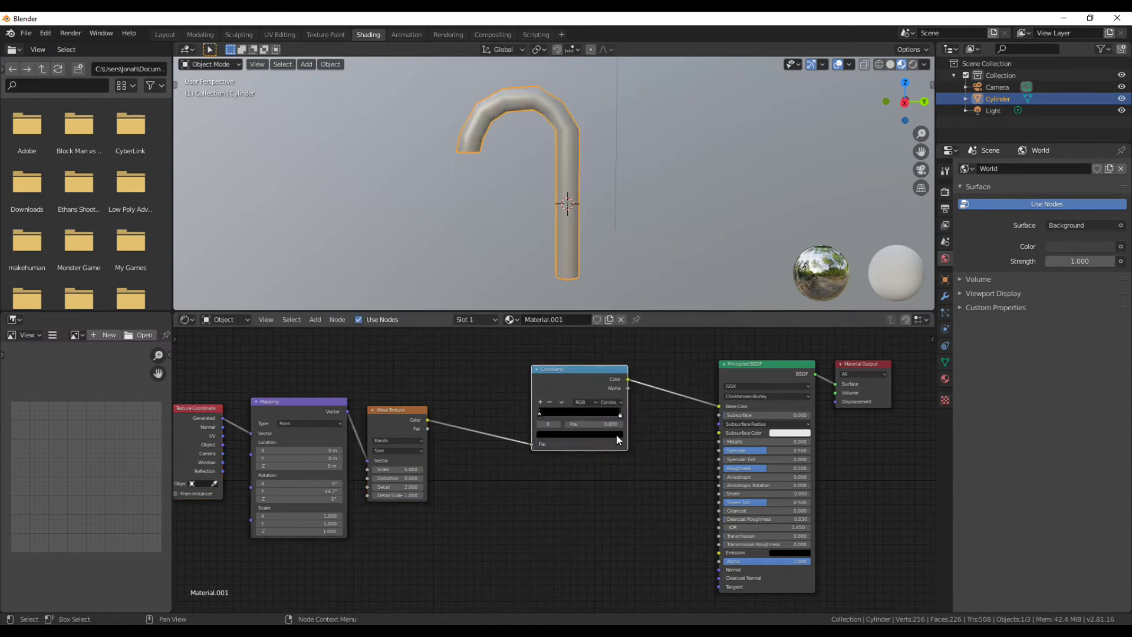
# Step: Move the ramp's white stop to position 0.186 and colour the first stop red, then check the stripes on the cane
pyautogui.scroll(2, 624, 446)
pyautogui.moveTo(645, 395); pyautogui.dragTo(534, 403)
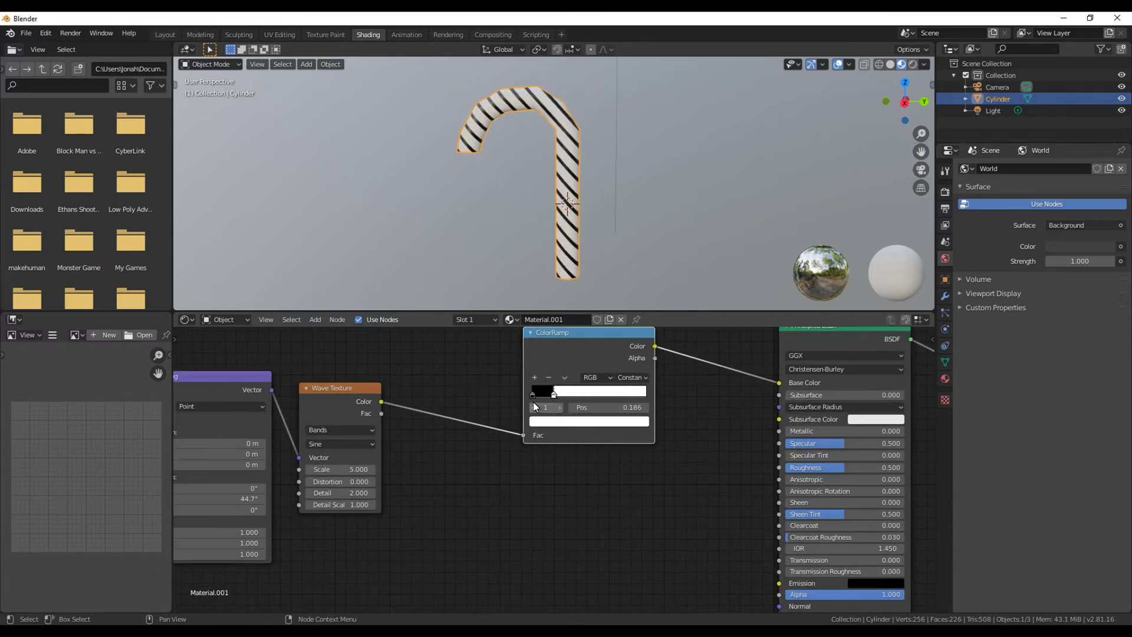
pyautogui.click(533, 396)
pyautogui.click(538, 421)
pyautogui.moveTo(624, 323); pyautogui.dragTo(630, 278)
pyautogui.click(576, 327)
pyautogui.moveTo(577, 328); pyautogui.dragTo(581, 342)
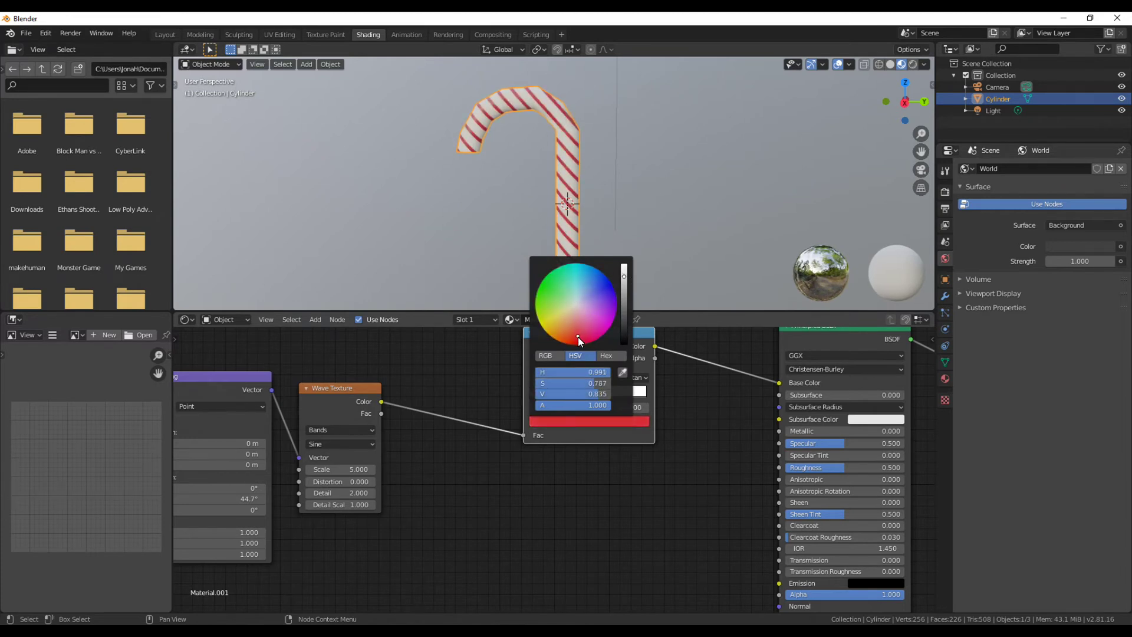
pyautogui.moveTo(527, 172); pyautogui.dragTo(502, 181, button='middle')
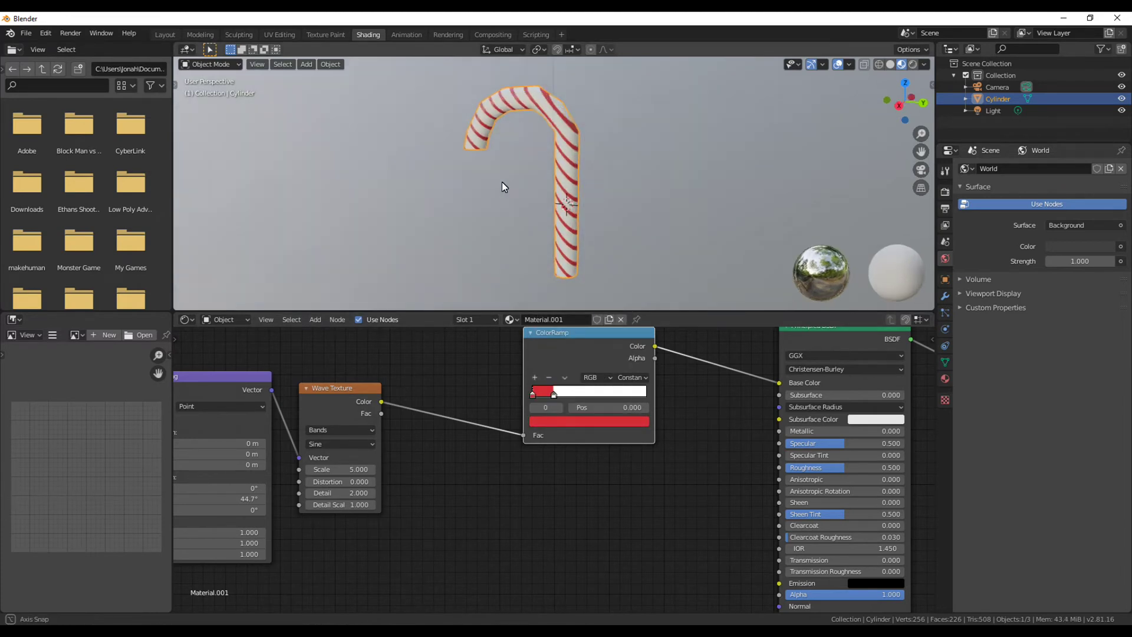
pyautogui.scroll(6, 504, 183)
pyautogui.scroll(-8, 503, 183)
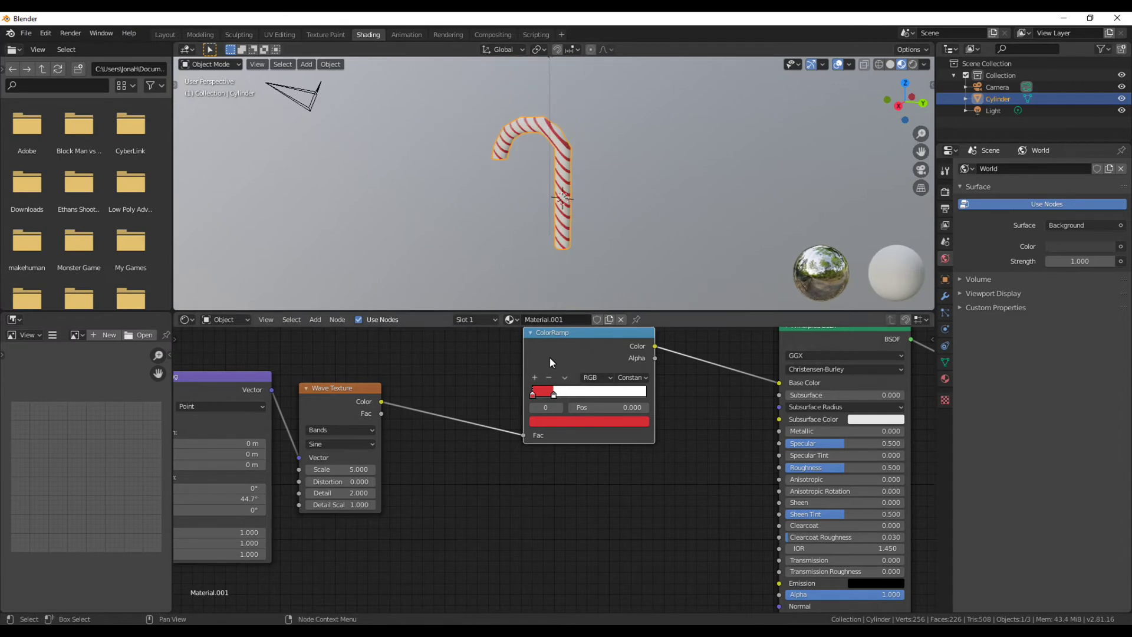
# Step: Duplicate the ColorRamp below the original, feed it the Wave Texture's Color, and connect its Color output to Base Color
pyautogui.hotkey('shift', 'd')
pyautogui.click(571, 503)
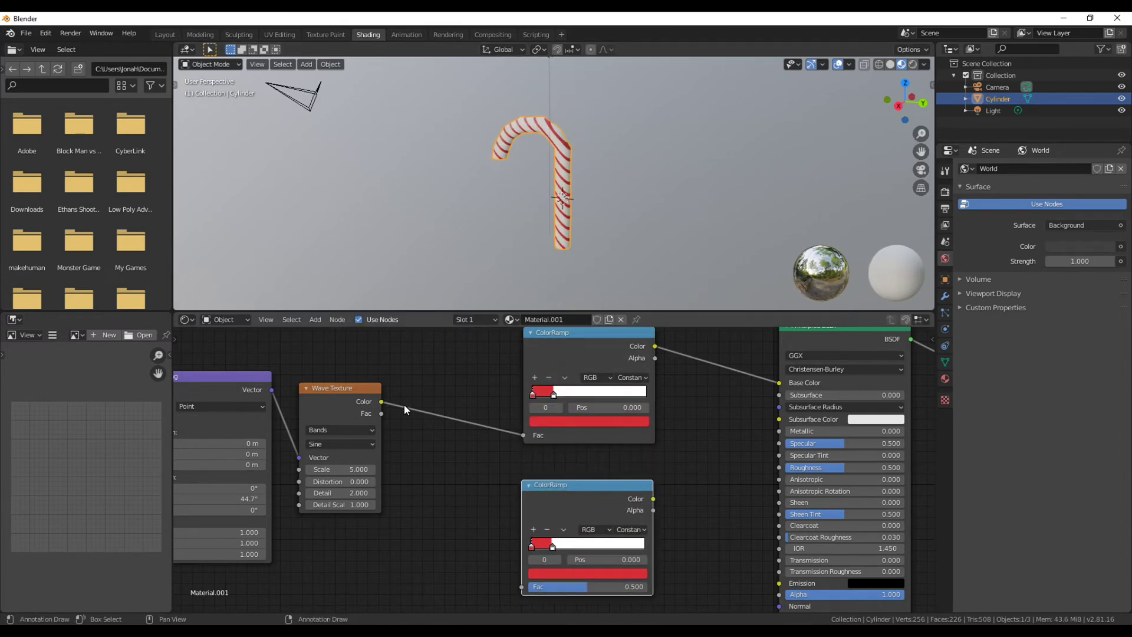
pyautogui.moveTo(382, 402); pyautogui.dragTo(522, 587)
pyautogui.moveTo(653, 499); pyautogui.dragTo(779, 383)
# Step: Move the duplicate ramp's red stop to position 0.900 and recolour it green
pyautogui.moveTo(530, 548); pyautogui.dragTo(637, 545)
pyautogui.click(628, 574)
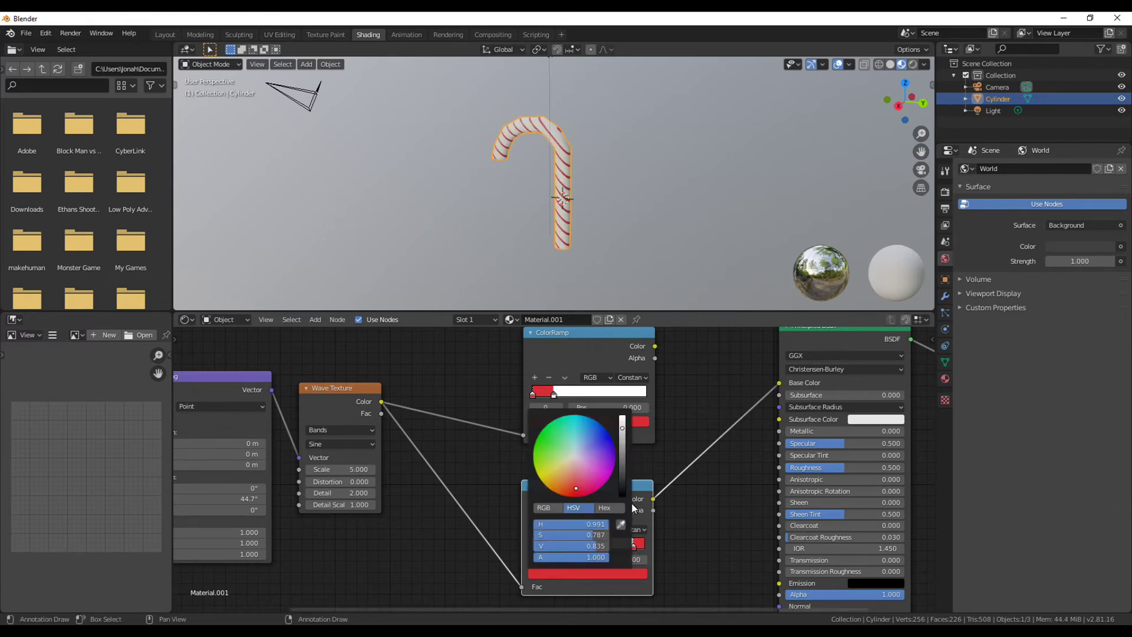
pyautogui.moveTo(563, 468); pyautogui.dragTo(554, 449)
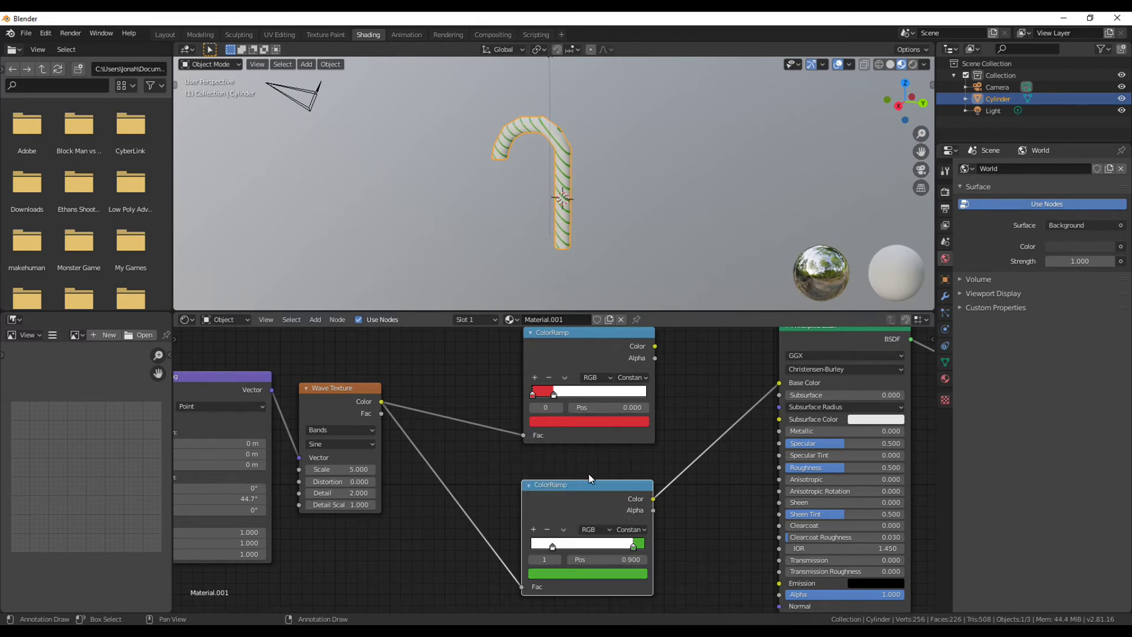
# Step: Shift both ramps away from the shader and add a MixRGB node before Base Color, with red ramp into Color1 and green ramp into Color2
pyautogui.moveTo(578, 484); pyautogui.dragTo(527, 483)
pyautogui.moveTo(582, 349); pyautogui.dragTo(501, 348)
pyautogui.hotkey('shift', 'a')
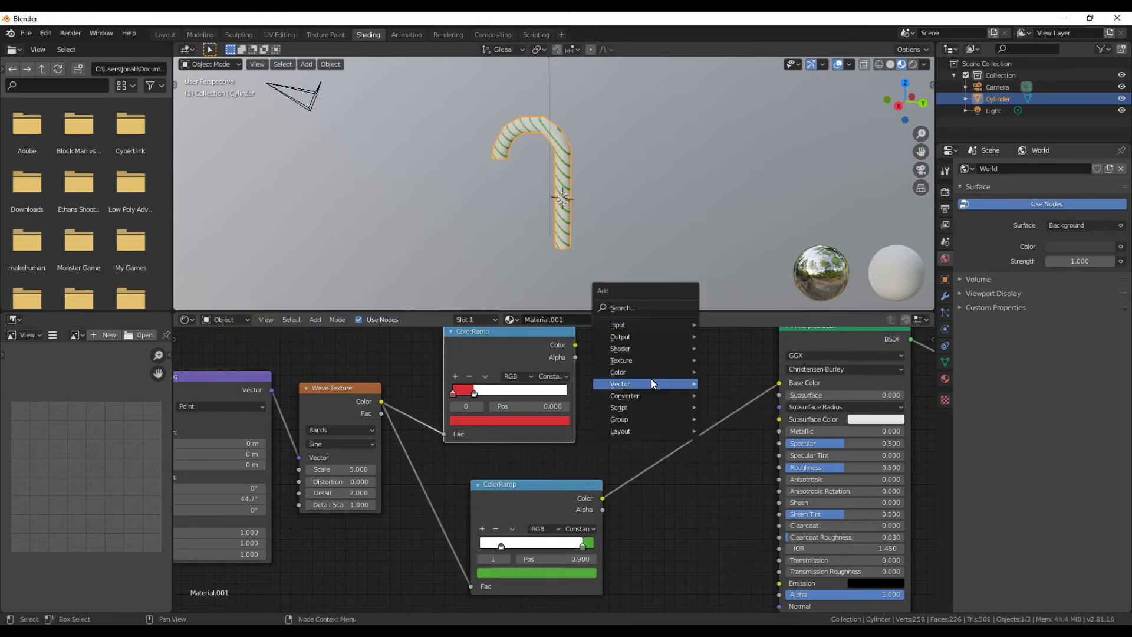
pyautogui.moveTo(640, 362)
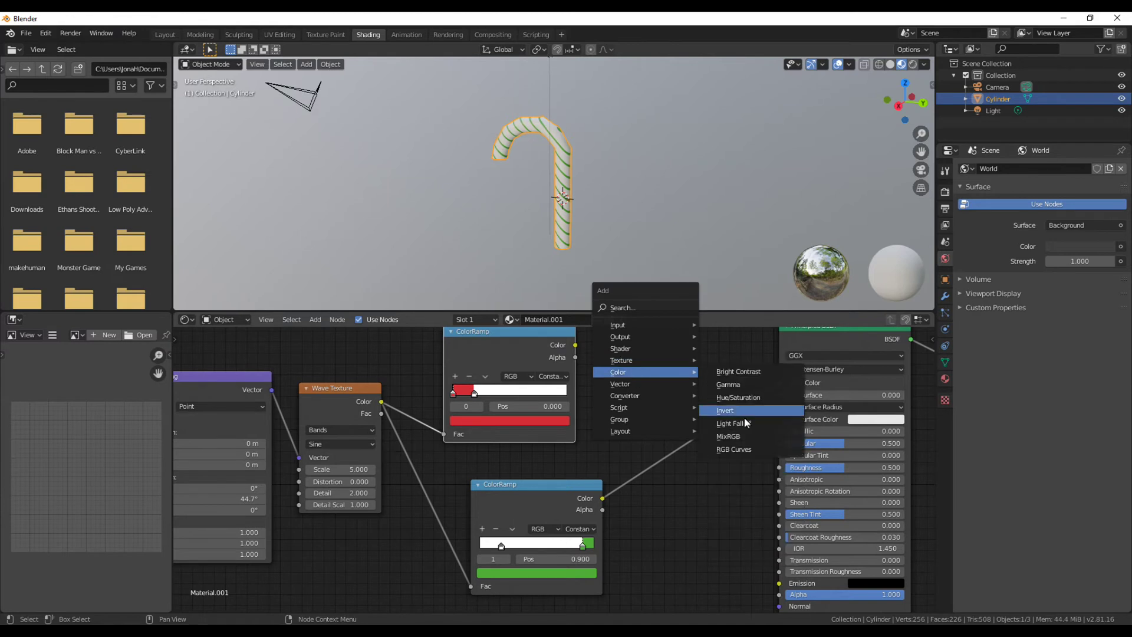
pyautogui.click(733, 433)
pyautogui.click(659, 380)
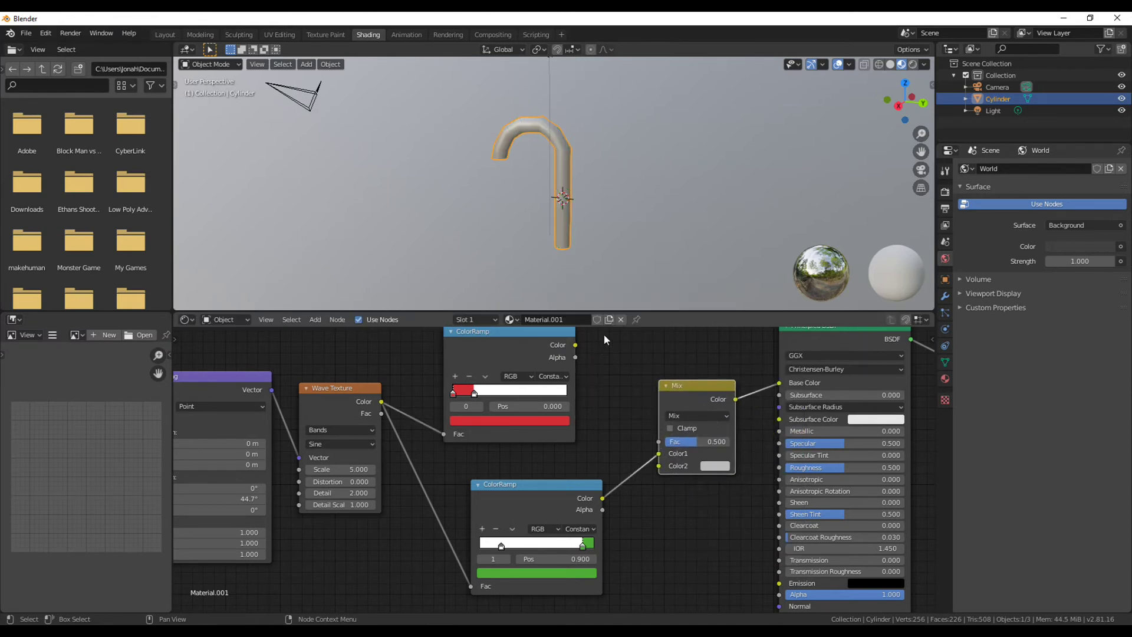
pyautogui.moveTo(575, 346); pyautogui.dragTo(658, 466)
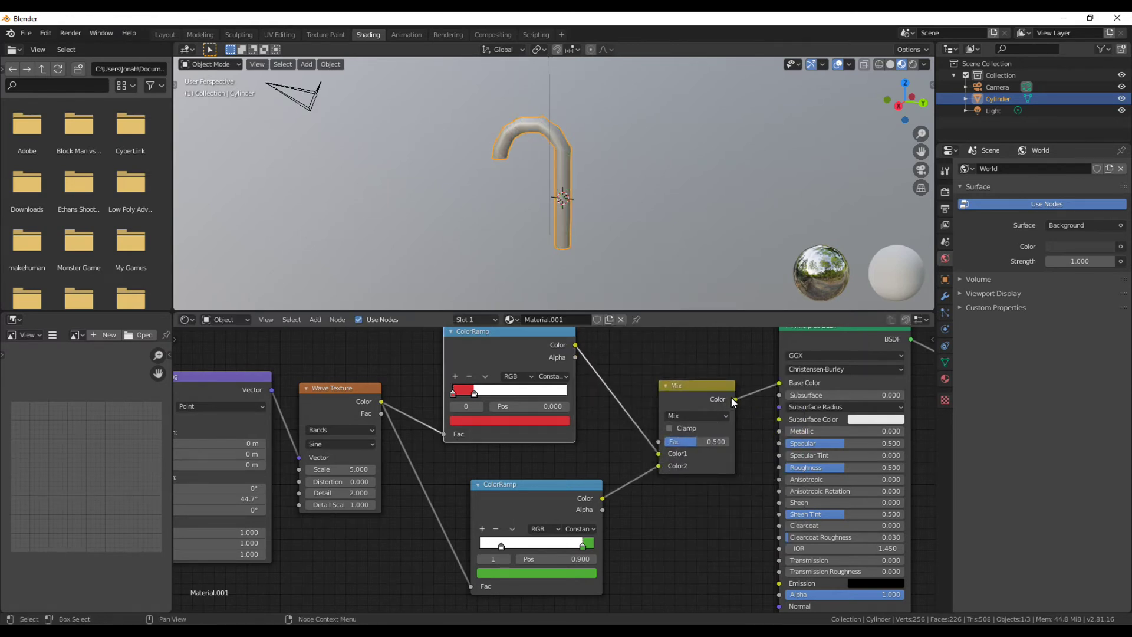
# Step: Narrow the stripes by moving the green stop to about 0.95 and the red ramp's white stop to 0.127, checking them up close
pyautogui.scroll(5, 597, 192)
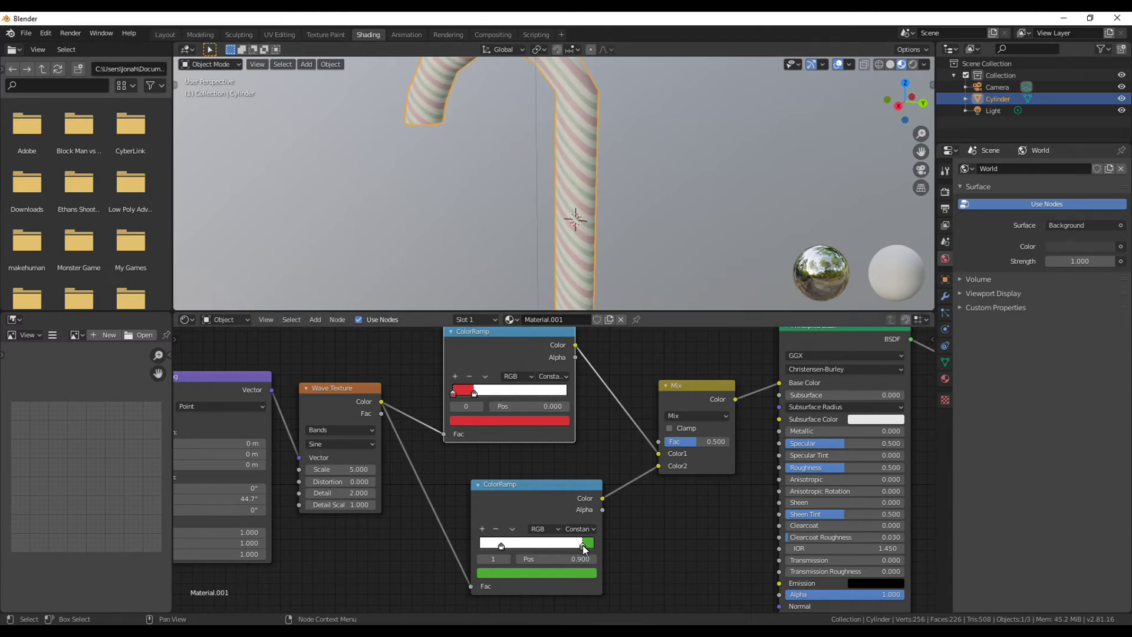
pyautogui.moveTo(582, 546); pyautogui.dragTo(592, 552)
pyautogui.moveTo(474, 393); pyautogui.dragTo(468, 393)
pyautogui.scroll(-2, 401, 414)
pyautogui.scroll(-3, 550, 201)
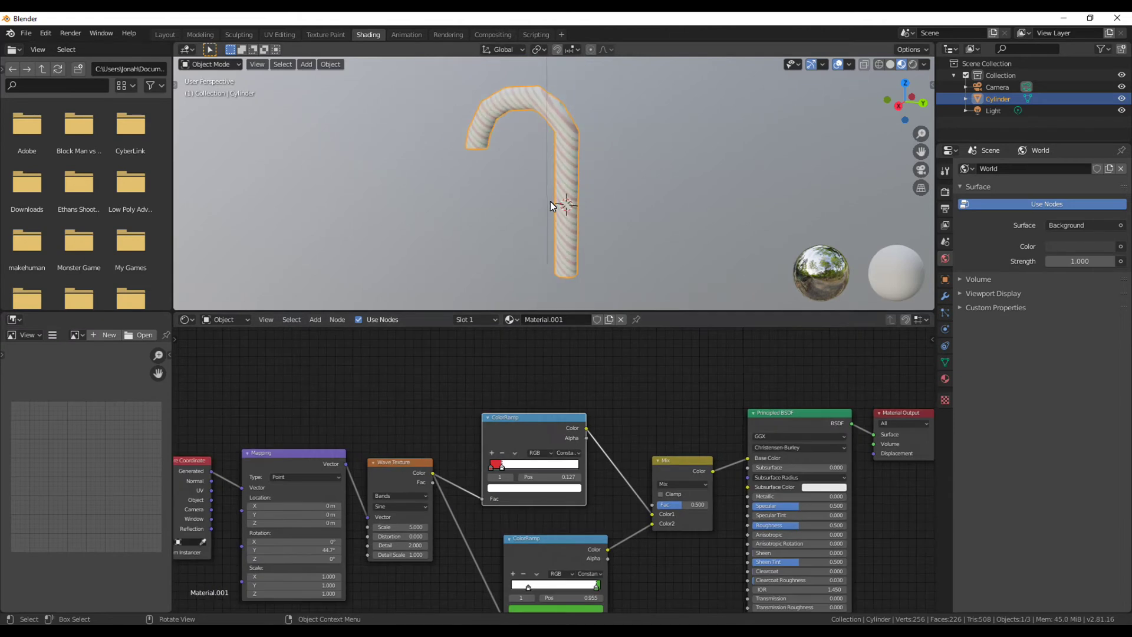
pyautogui.scroll(5, 575, 207)
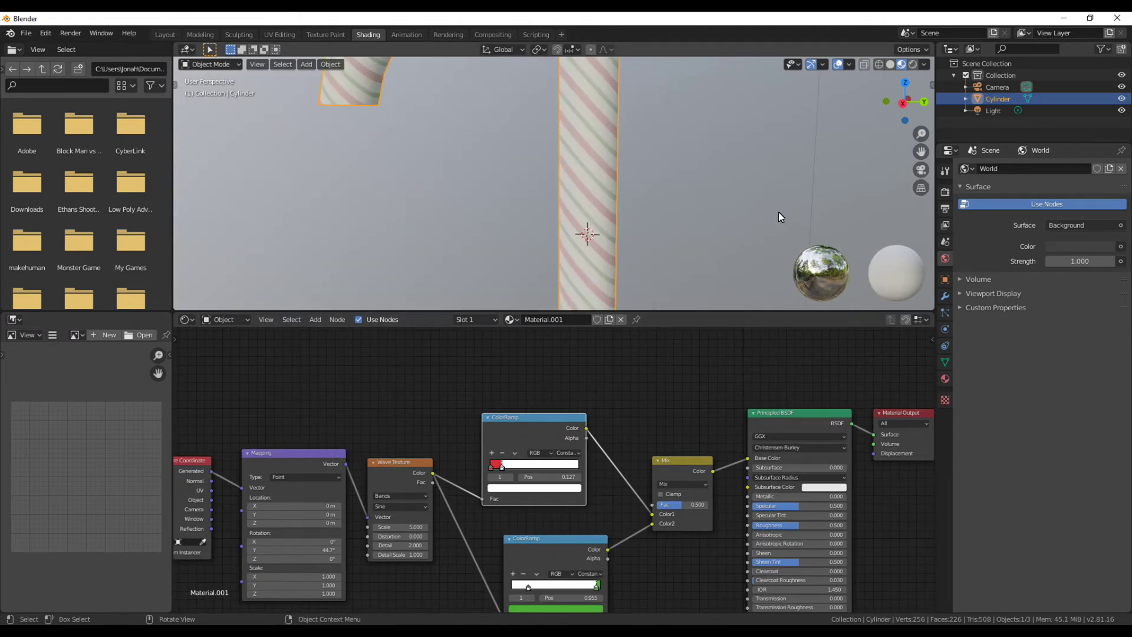
pyautogui.moveTo(636, 224); pyautogui.dragTo(522, 191, button='middle')
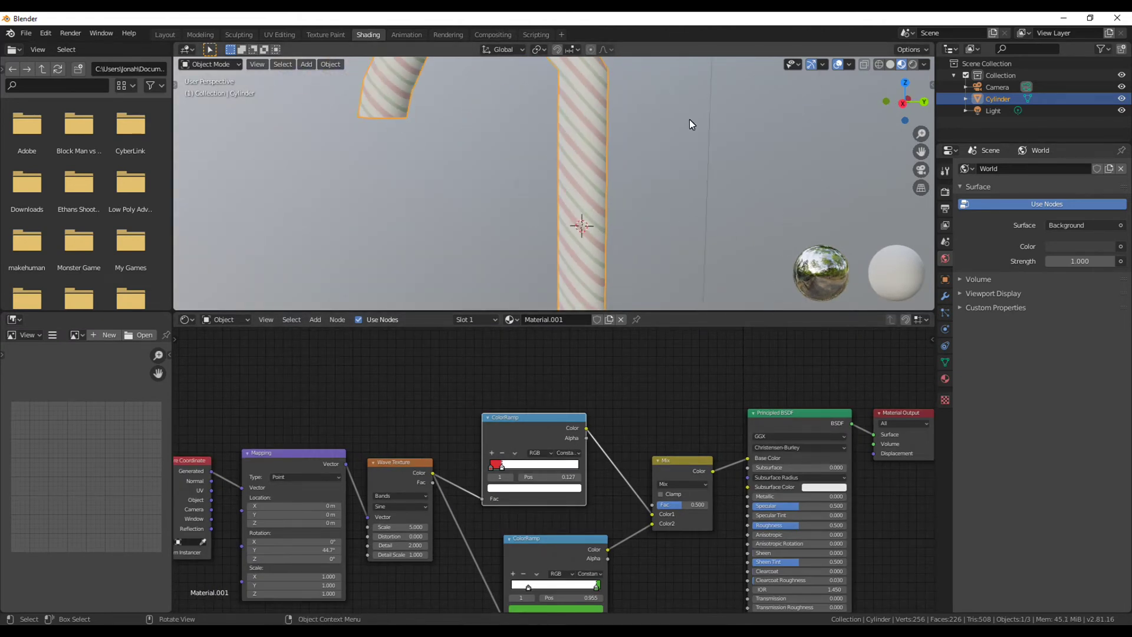
pyautogui.scroll(-3, 643, 148)
pyautogui.moveTo(592, 174); pyautogui.dragTo(565, 184, button='middle')
pyautogui.scroll(6, 565, 184)
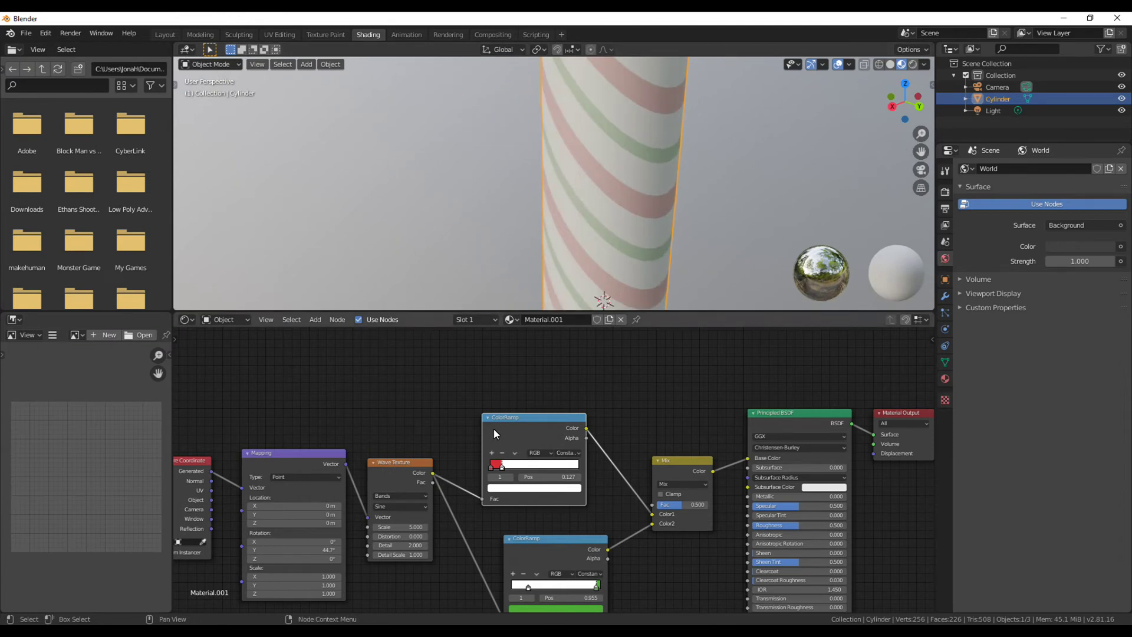
# Step: Duplicate the red ColorRamp above the original and change the copy's red stop to black
pyautogui.moveTo(494, 430); pyautogui.dragTo(505, 436)
pyautogui.hotkey('shift', 'd')
pyautogui.click(506, 334)
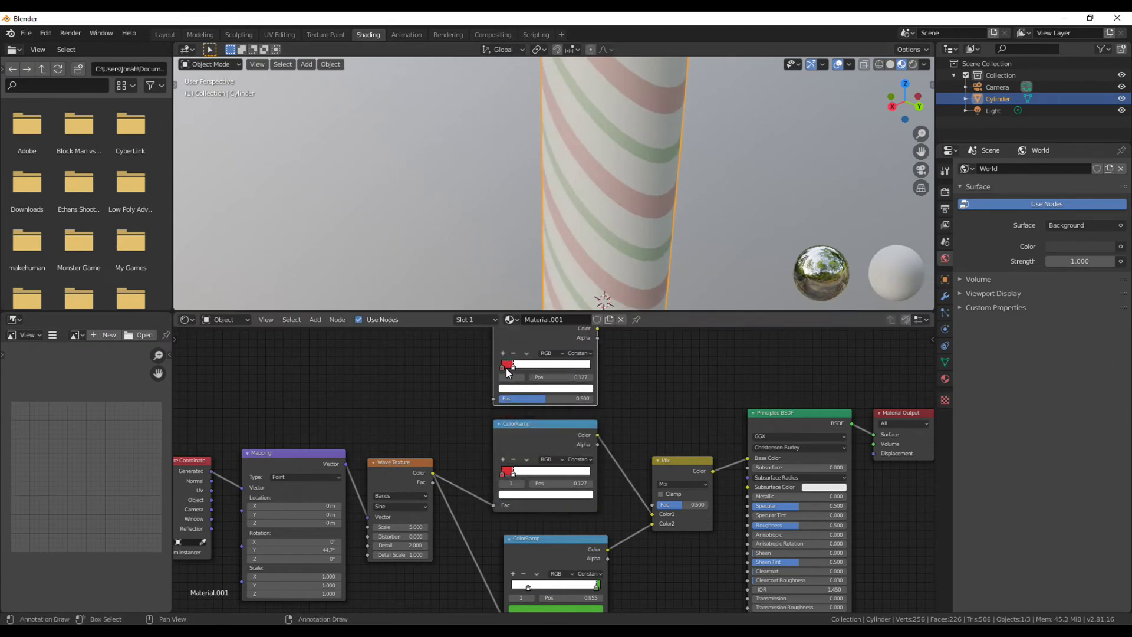
pyautogui.click(508, 369)
pyautogui.click(510, 388)
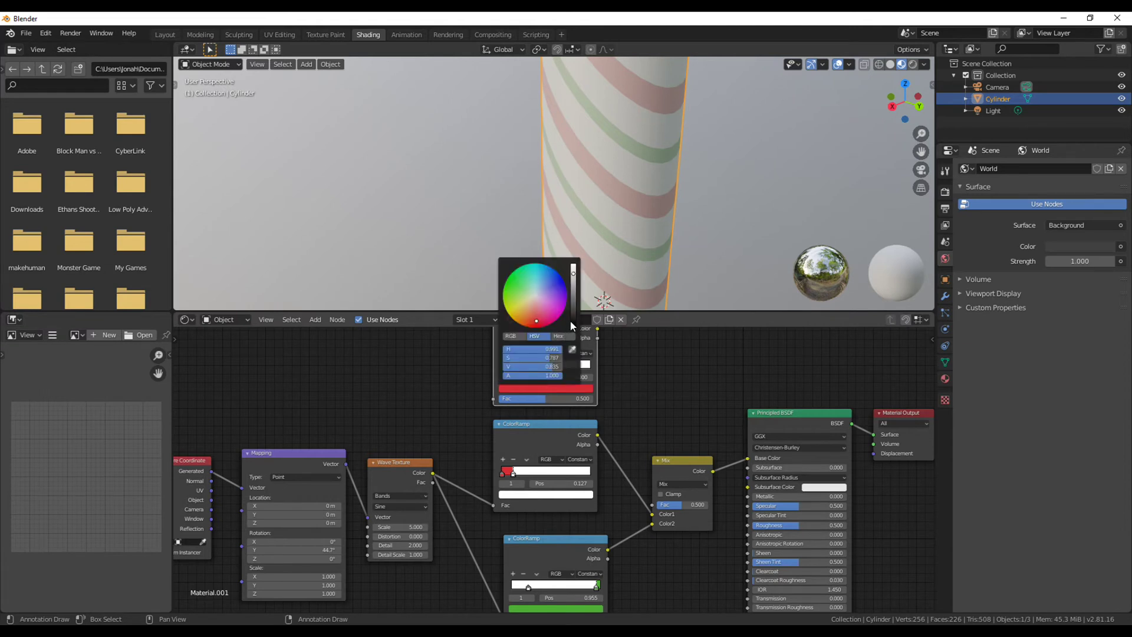
pyautogui.moveTo(574, 320); pyautogui.dragTo(576, 333)
# Step: Connect the Wave Texture's Color to the black-and-white ramp and that ramp's Color to the Mix node's Fac, inspecting the cane
pyautogui.moveTo(433, 474); pyautogui.dragTo(493, 399)
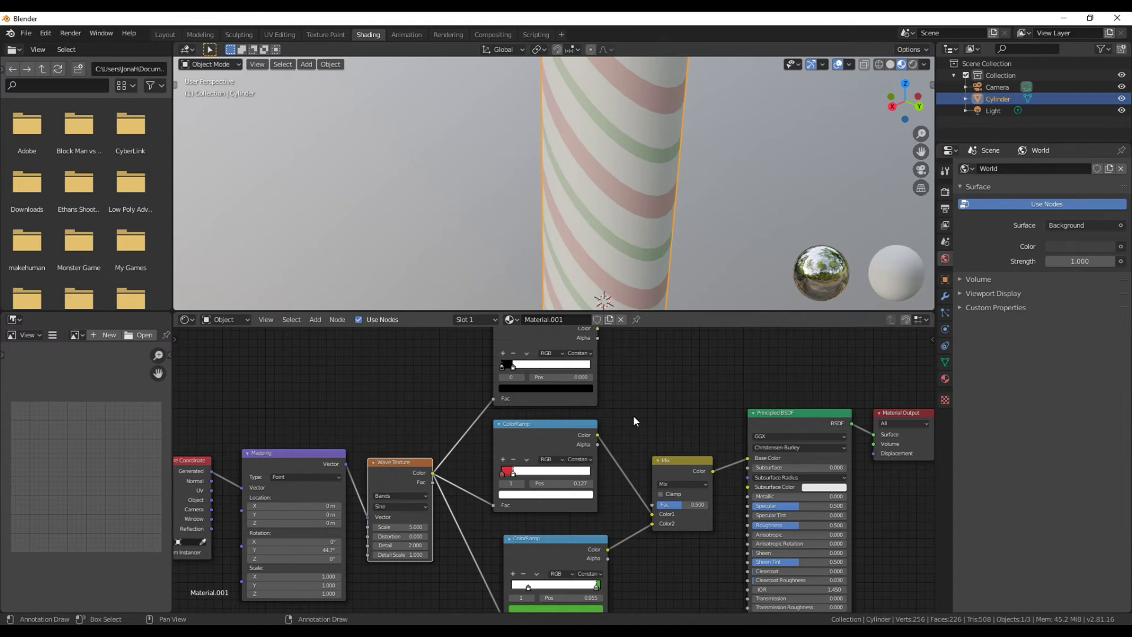
pyautogui.moveTo(598, 329); pyautogui.dragTo(659, 512)
pyautogui.moveTo(598, 334); pyautogui.dragTo(655, 505)
pyautogui.scroll(-4, 582, 223)
pyautogui.moveTo(582, 222); pyautogui.dragTo(654, 217, button='middle')
pyautogui.scroll(-5, 603, 216)
pyautogui.scroll(4, 654, 217)
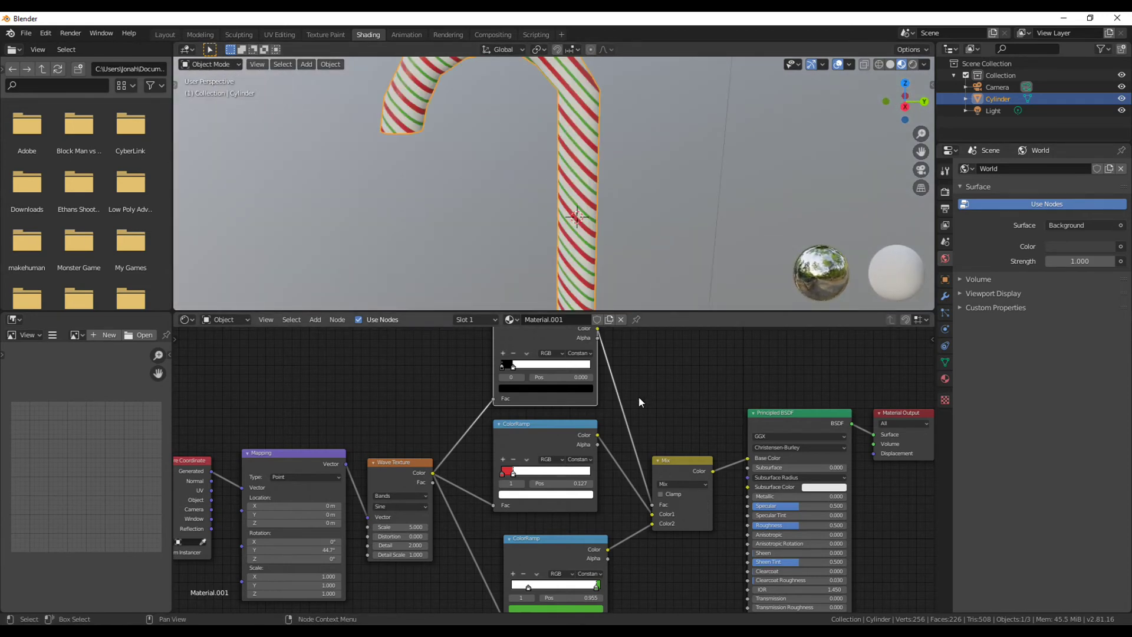
# Step: Try a white first stop and black second stop in the mask ramp, and test swapping the Mix node's Color1 and Color2 inputs
pyautogui.click(514, 388)
pyautogui.moveTo(574, 283); pyautogui.dragTo(582, 264)
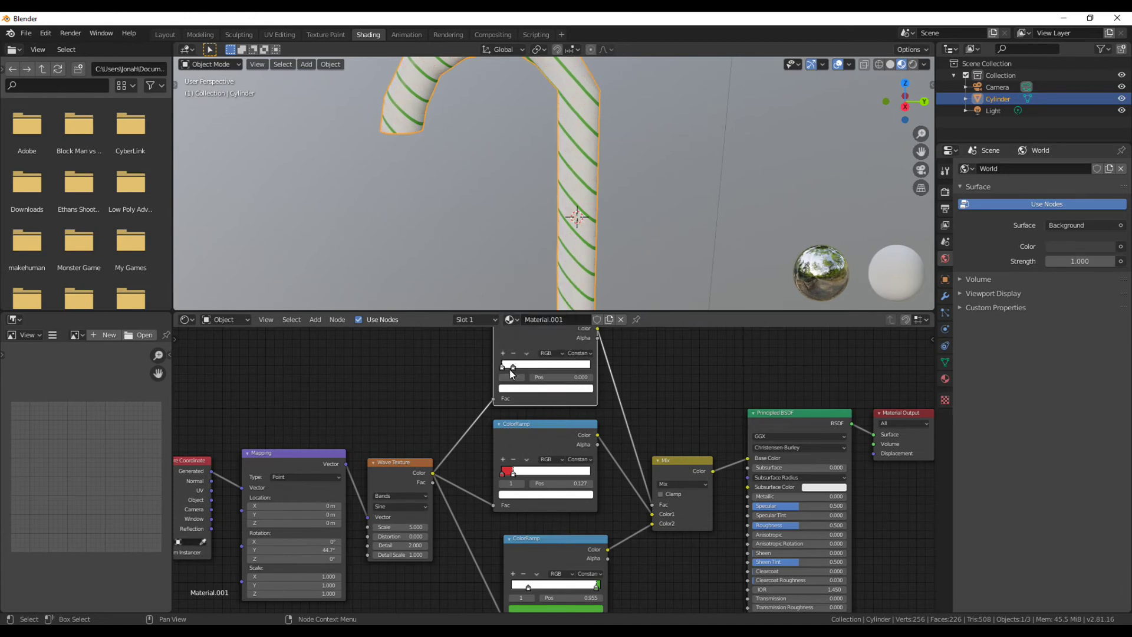
pyautogui.click(511, 389)
pyautogui.moveTo(575, 266); pyautogui.dragTo(575, 351)
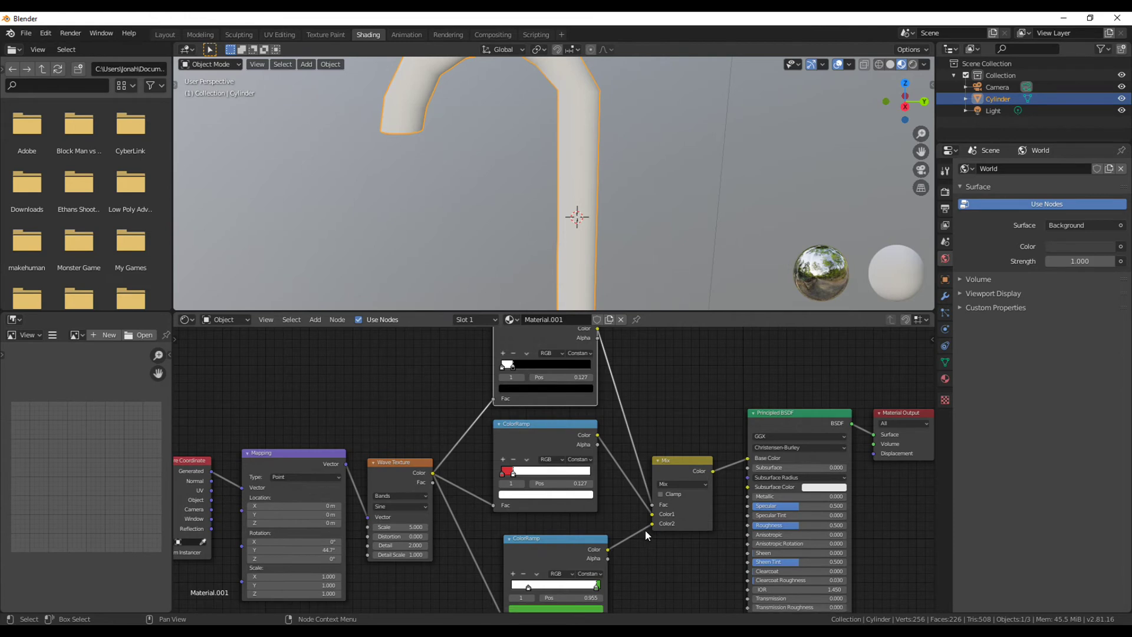
pyautogui.moveTo(652, 515); pyautogui.dragTo(653, 526)
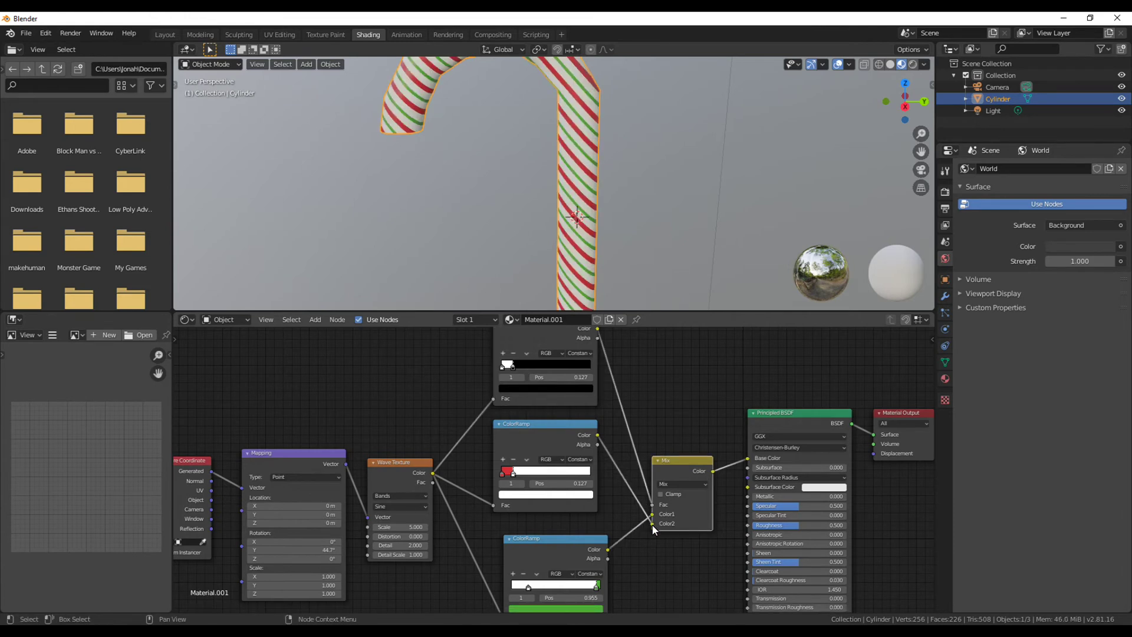
pyautogui.moveTo(653, 524); pyautogui.dragTo(653, 518)
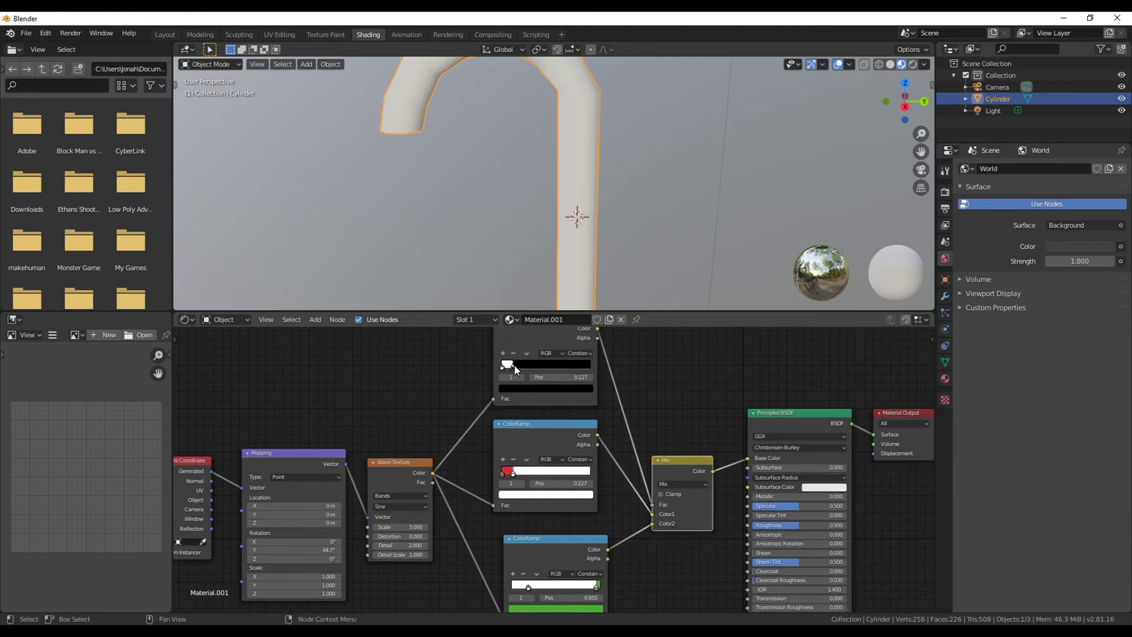
# Step: Restore the mask ramp's second stop to white and its first stop to black
pyautogui.click(521, 388)
pyautogui.moveTo(572, 278); pyautogui.dragTo(572, 264)
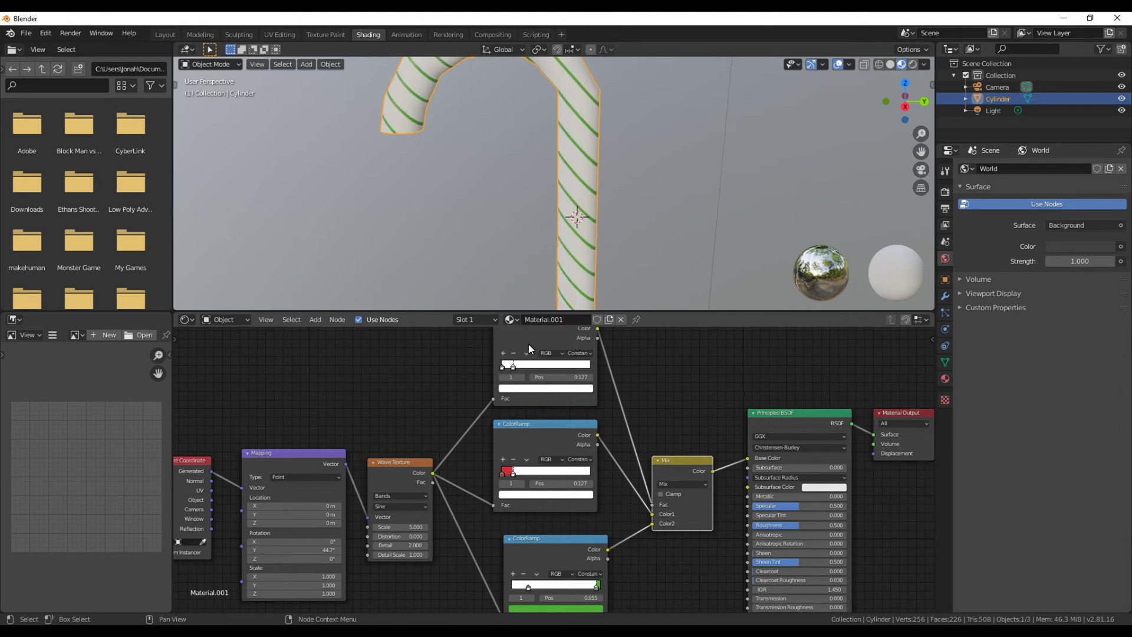
pyautogui.click(501, 369)
pyautogui.click(513, 390)
pyautogui.moveTo(573, 319); pyautogui.dragTo(580, 362)
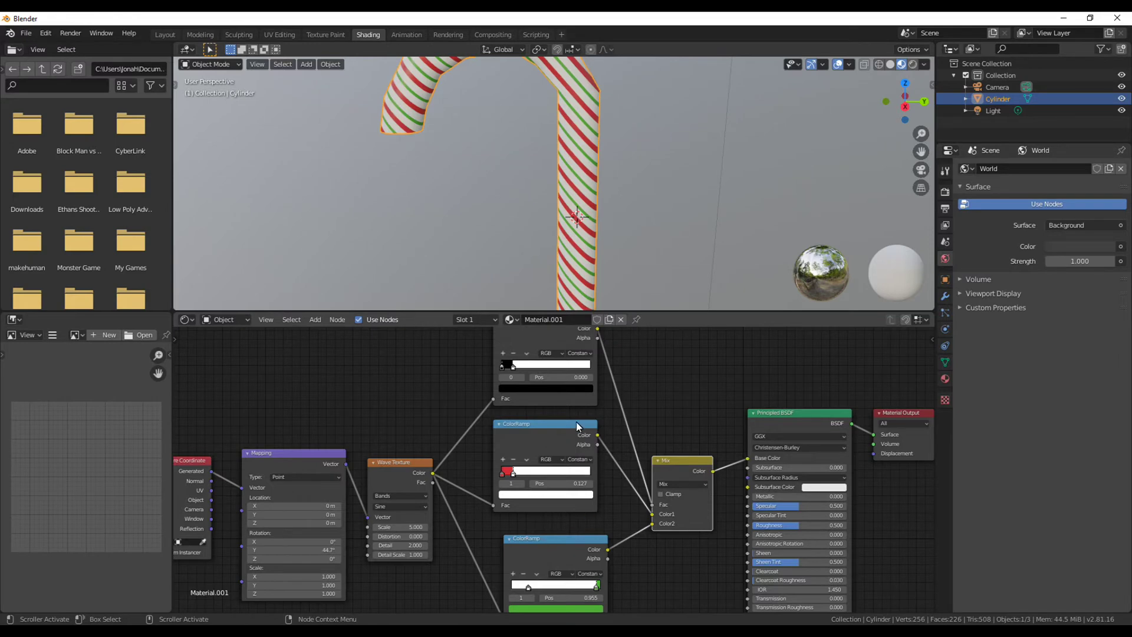
# Step: Add an Object Info node in the empty space below the Wave Texture and the green ColorRamp
pyautogui.scroll(-5, 552, 413)
pyautogui.moveTo(476, 439); pyautogui.dragTo(505, 386, button='middle')
pyautogui.moveTo(517, 519); pyautogui.dragTo(497, 454, button='middle')
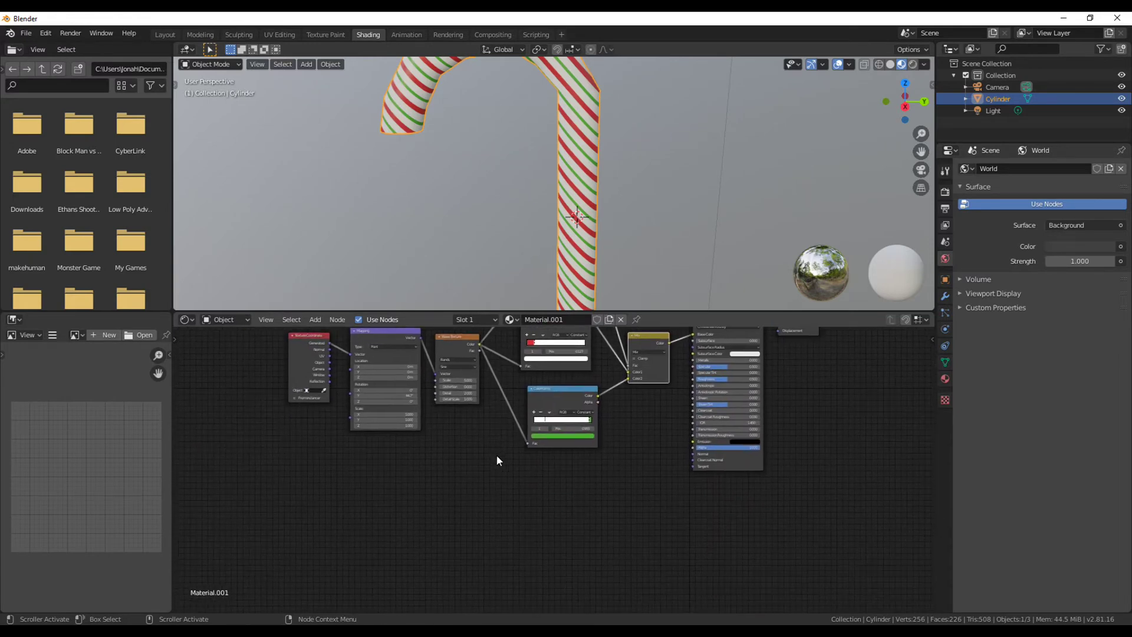
pyautogui.hotkey('shift', 'a')
pyautogui.moveTo(491, 450)
pyautogui.moveTo(464, 413)
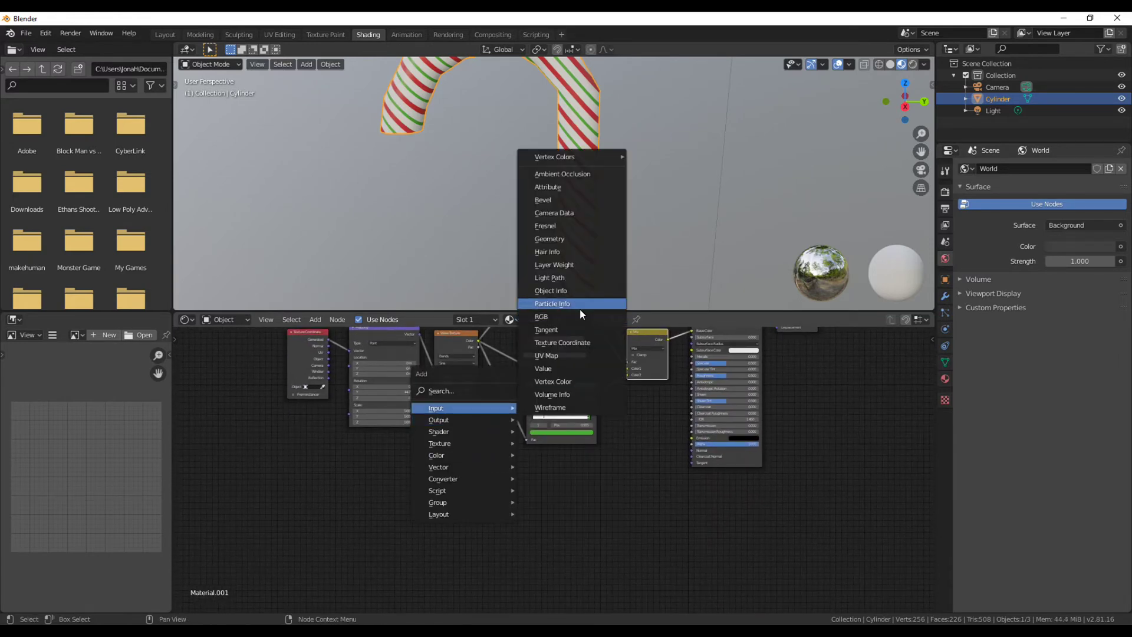
pyautogui.click(562, 294)
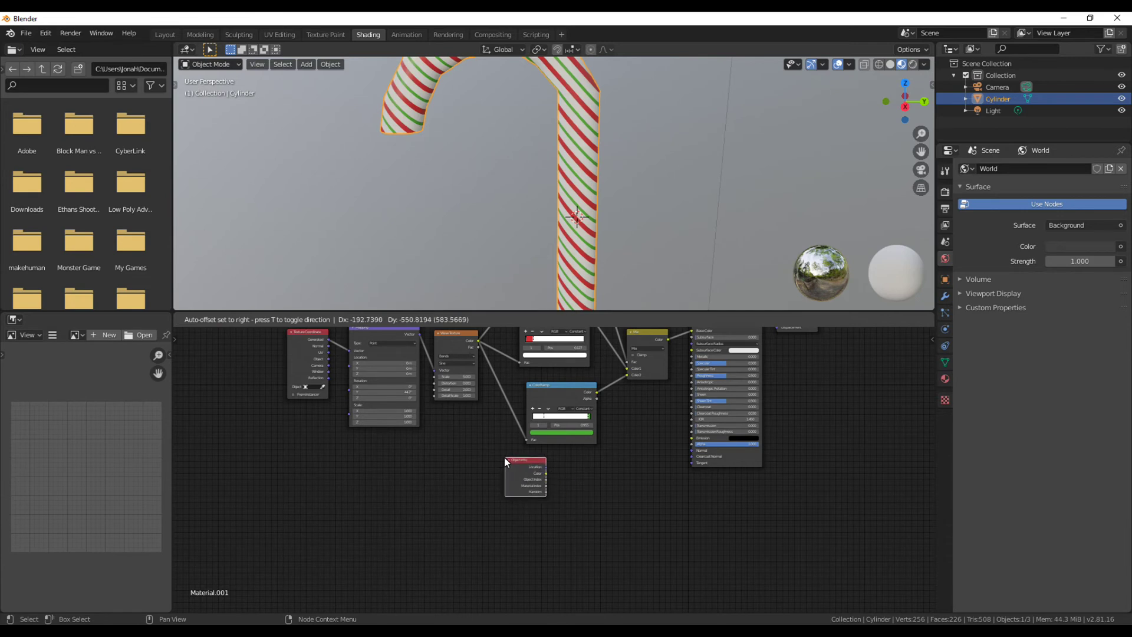
pyautogui.click(458, 463)
# Step: Add a Math node and place it beside the Object Info node, on its output side
pyautogui.hotkey('shift', 'a')
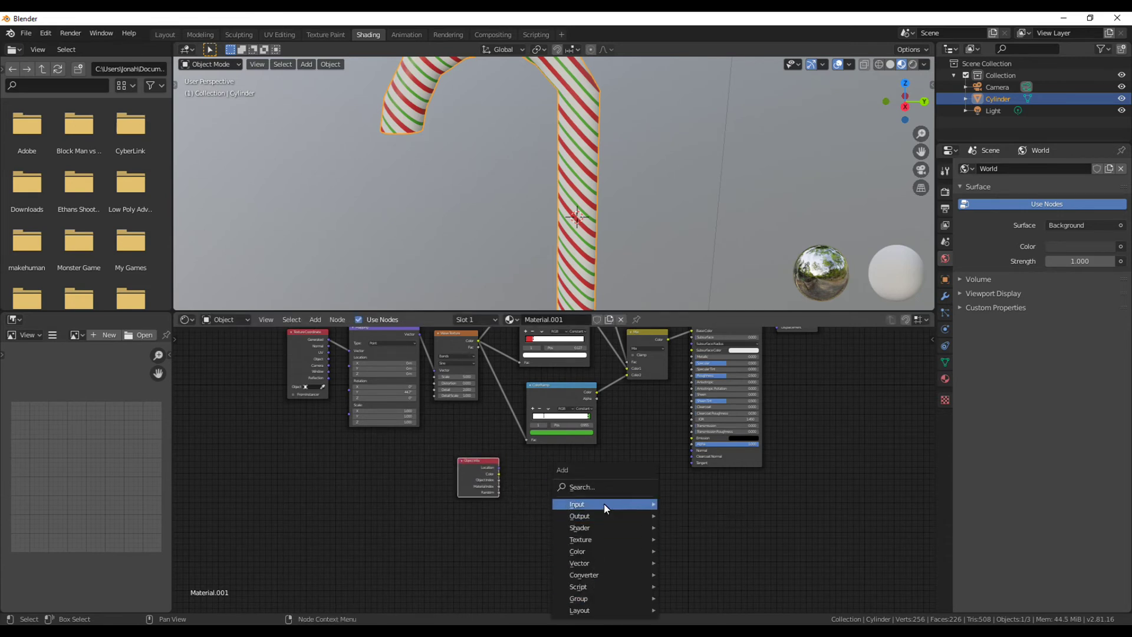
pyautogui.click(598, 489)
pyautogui.write('mu')
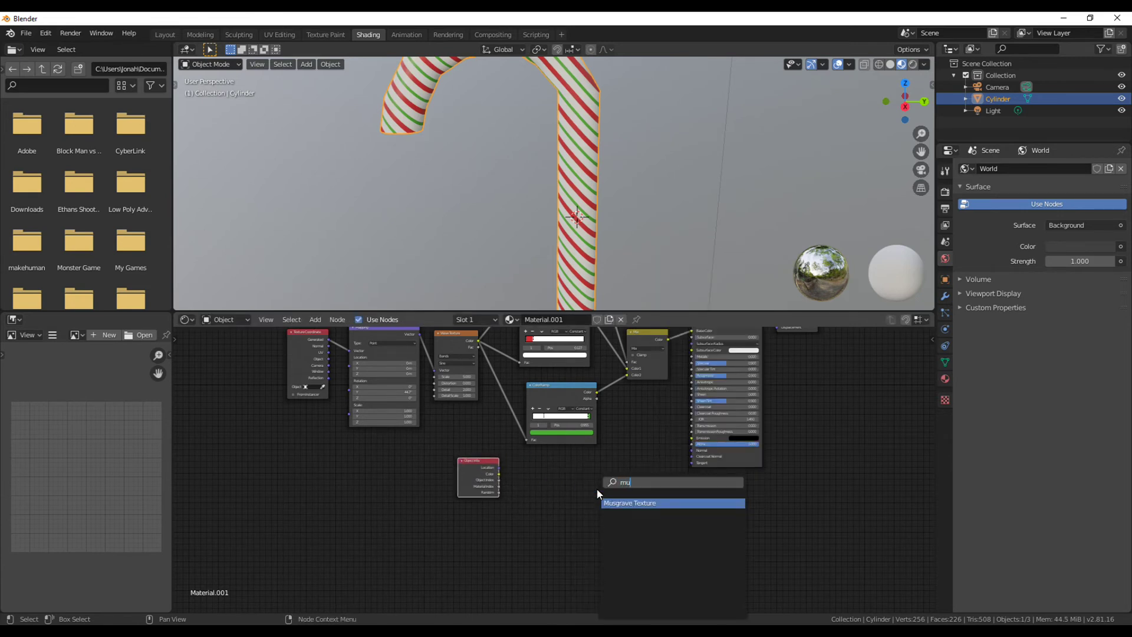
pyautogui.press('BackSpace')
pyautogui.write('ath')
pyautogui.click(608, 505)
pyautogui.click(535, 458)
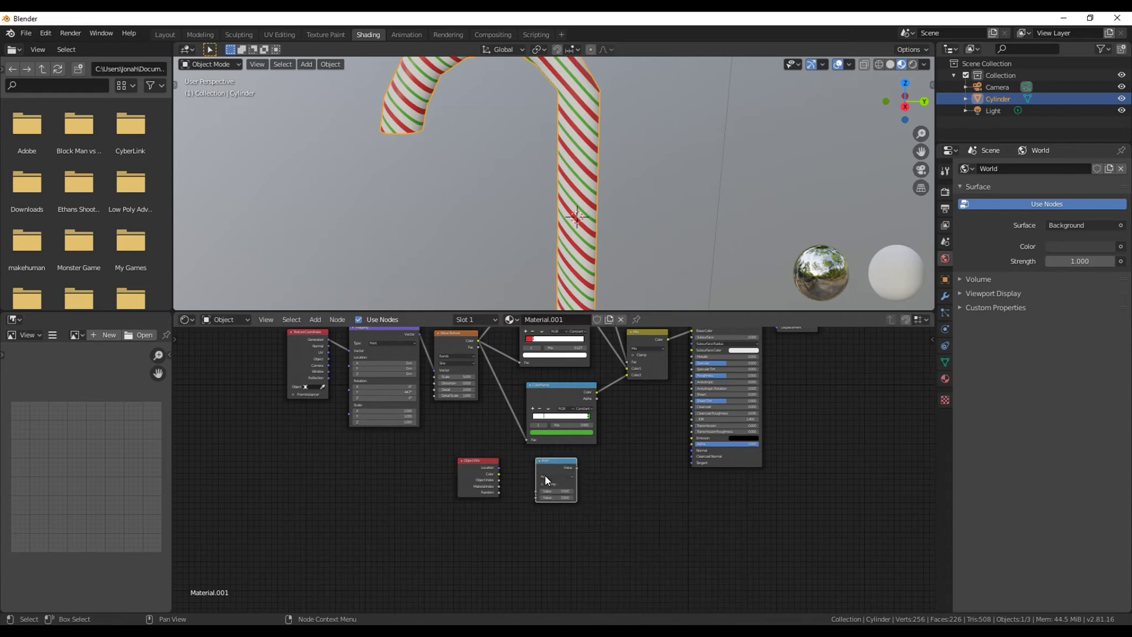
# Step: Set the Math node to Multiply and connect the Object Info node's Random output to its first value
pyautogui.click(546, 475)
pyautogui.click(557, 493)
pyautogui.scroll(2, 554, 472)
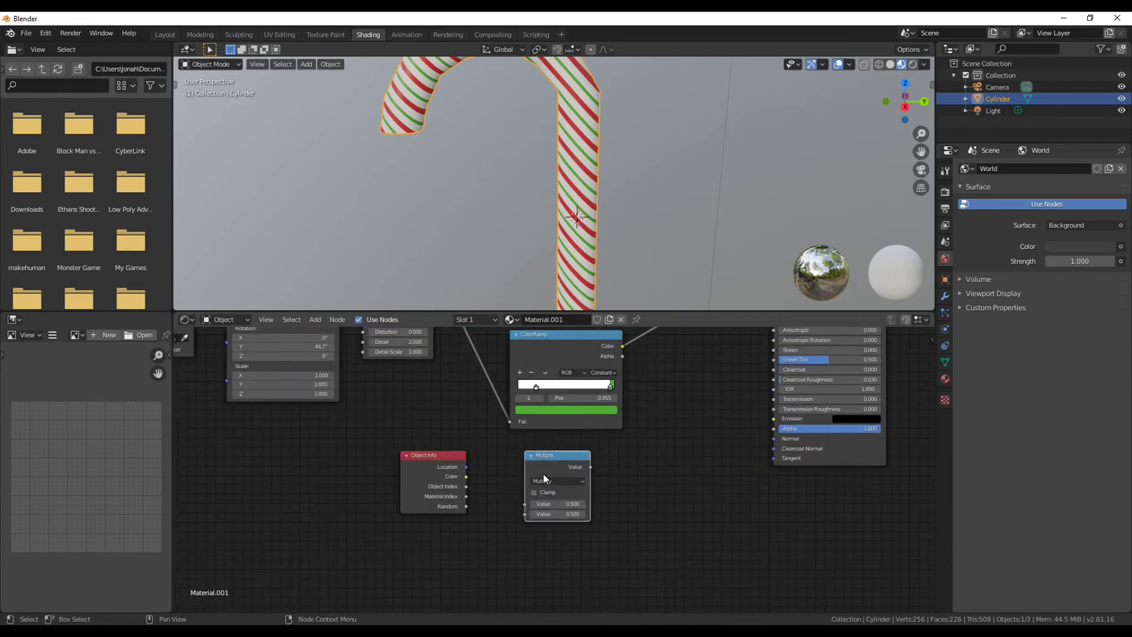
pyautogui.moveTo(541, 462); pyautogui.dragTo(531, 455)
pyautogui.moveTo(420, 502); pyautogui.dragTo(510, 499)
pyautogui.moveTo(398, 504); pyautogui.dragTo(394, 453)
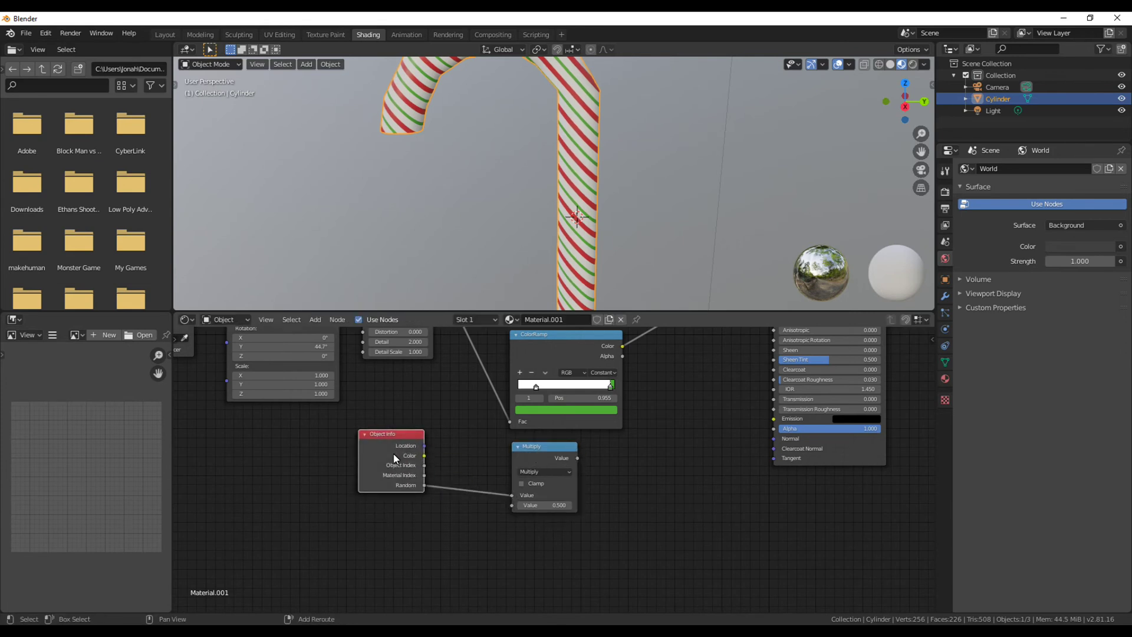
# Step: Duplicate the Object Info node below the original and connect the copy's Random output to the Multiply node's second value
pyautogui.hotkey('shift', 'd')
pyautogui.click(386, 550)
pyautogui.moveTo(417, 583); pyautogui.dragTo(512, 506)
pyautogui.moveTo(425, 484); pyautogui.dragTo(469, 503)
pyautogui.moveTo(466, 503); pyautogui.dragTo(450, 549, button='middle')
pyautogui.scroll(-3, 443, 557)
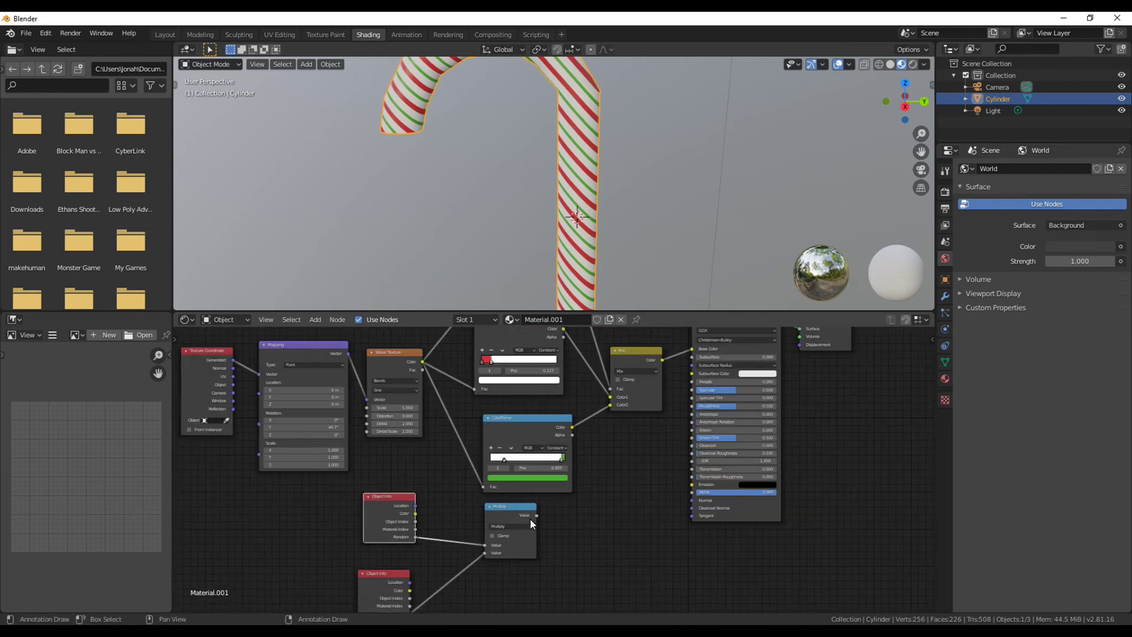
# Step: Move the Principled BSDF, Material Output and Mix nodes away from the ColorRamps to make room for more nodes
pyautogui.scroll(-2, 531, 525)
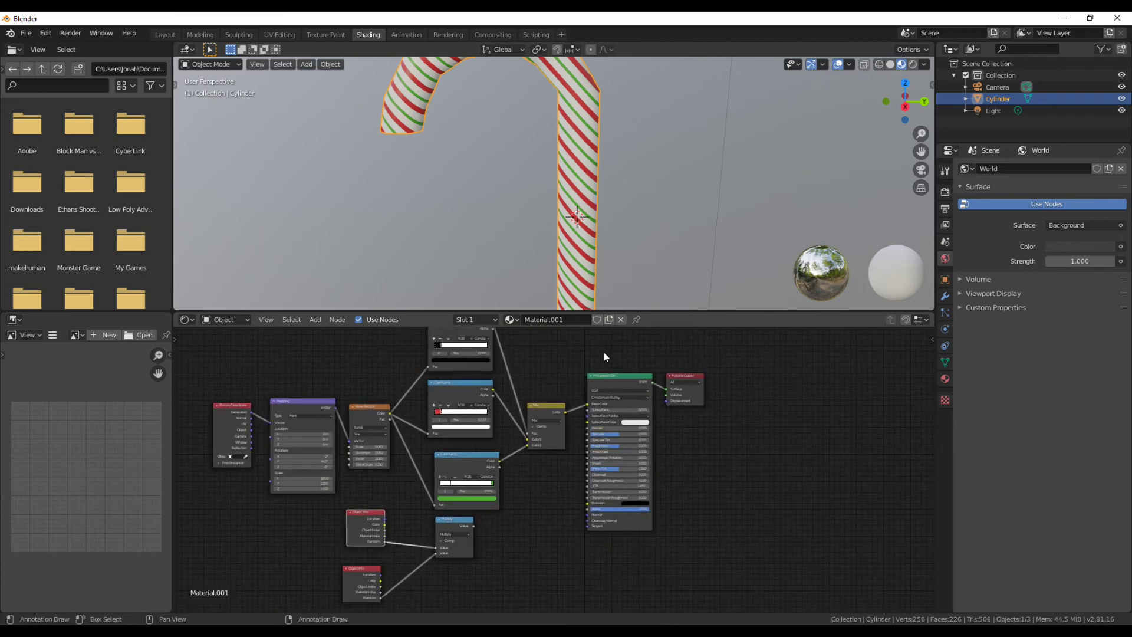
pyautogui.moveTo(604, 351); pyautogui.dragTo(747, 467)
pyautogui.press('g')
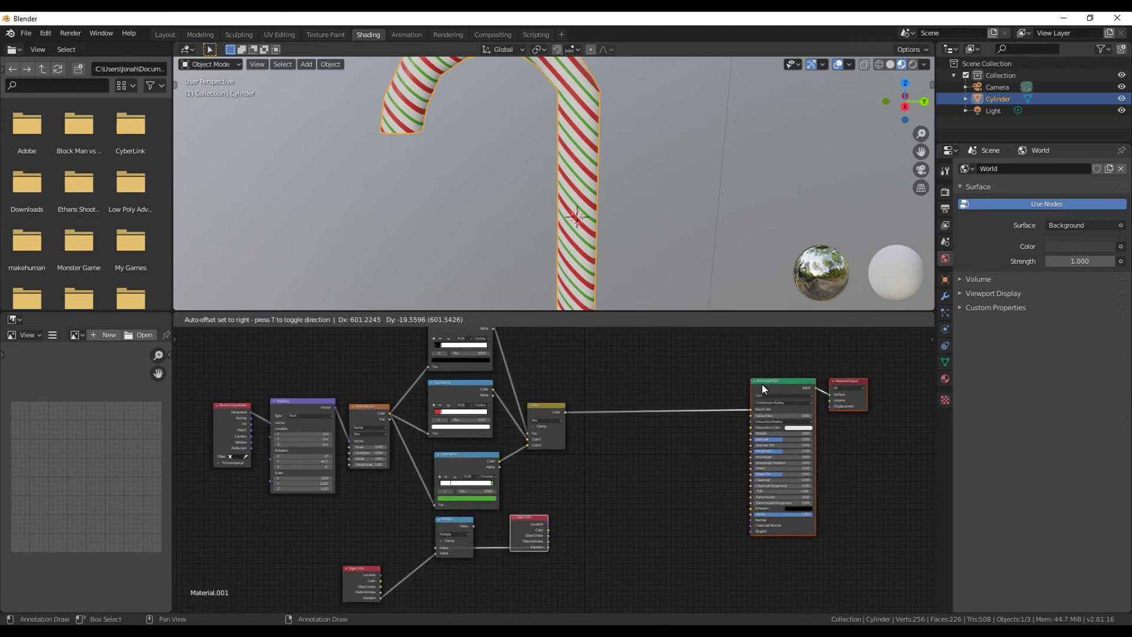
pyautogui.click(758, 385)
pyautogui.moveTo(519, 529); pyautogui.dragTo(363, 527)
pyautogui.moveTo(560, 428); pyautogui.dragTo(684, 431)
# Step: Add a Hue/Saturation node in the gap between the ColorRamps and the Mix node
pyautogui.hotkey('shift', 'a')
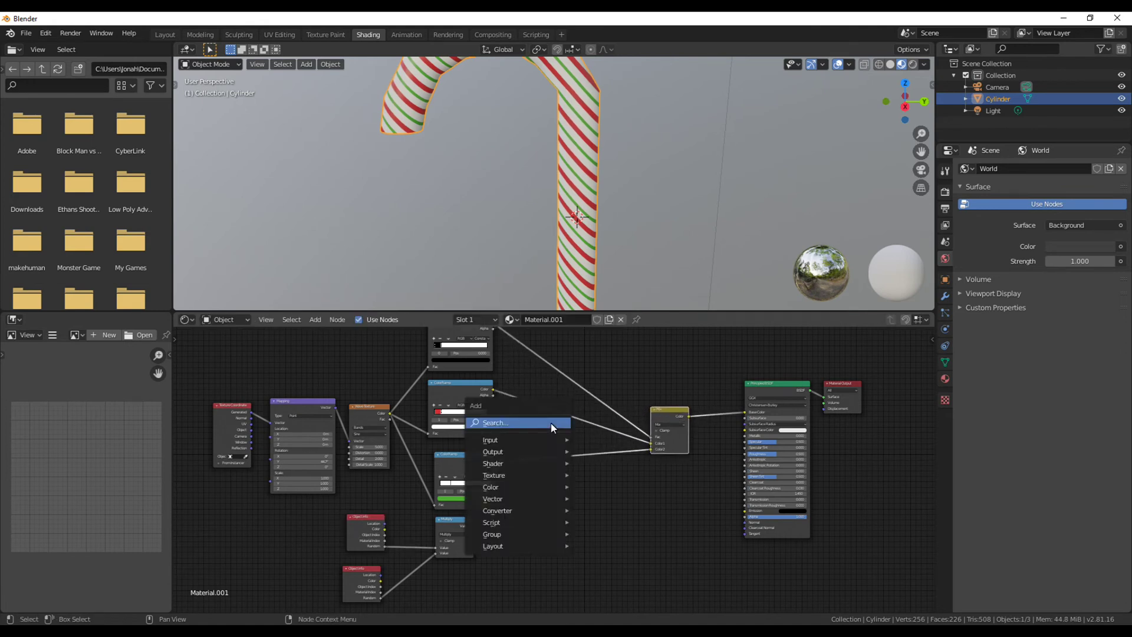
pyautogui.moveTo(522, 464)
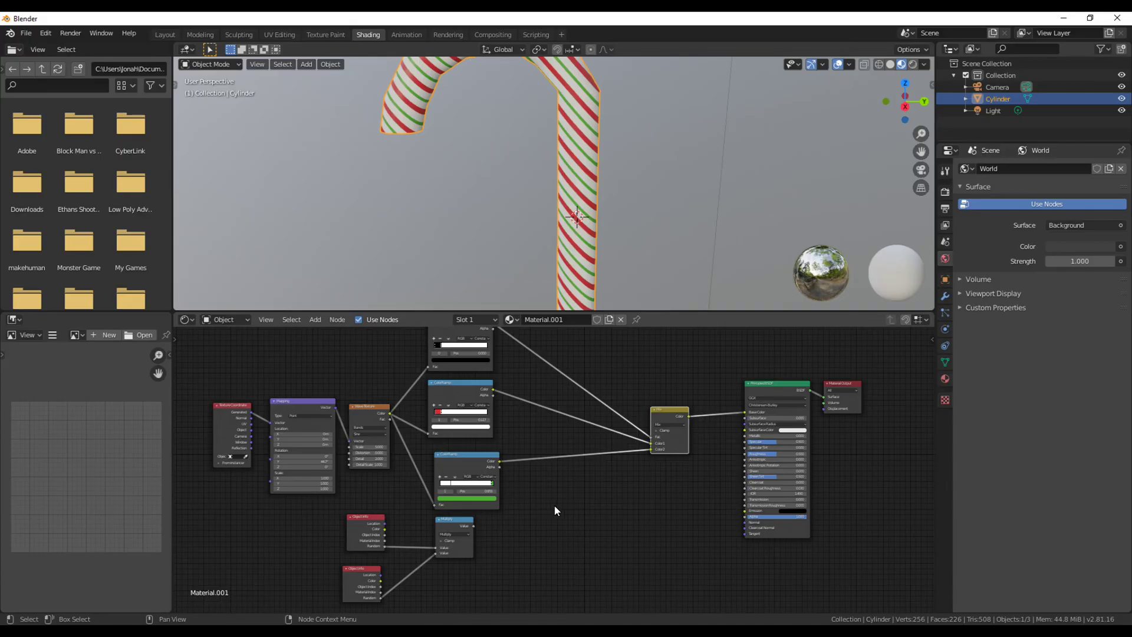
pyautogui.hotkey('shift', 'a')
pyautogui.moveTo(534, 551)
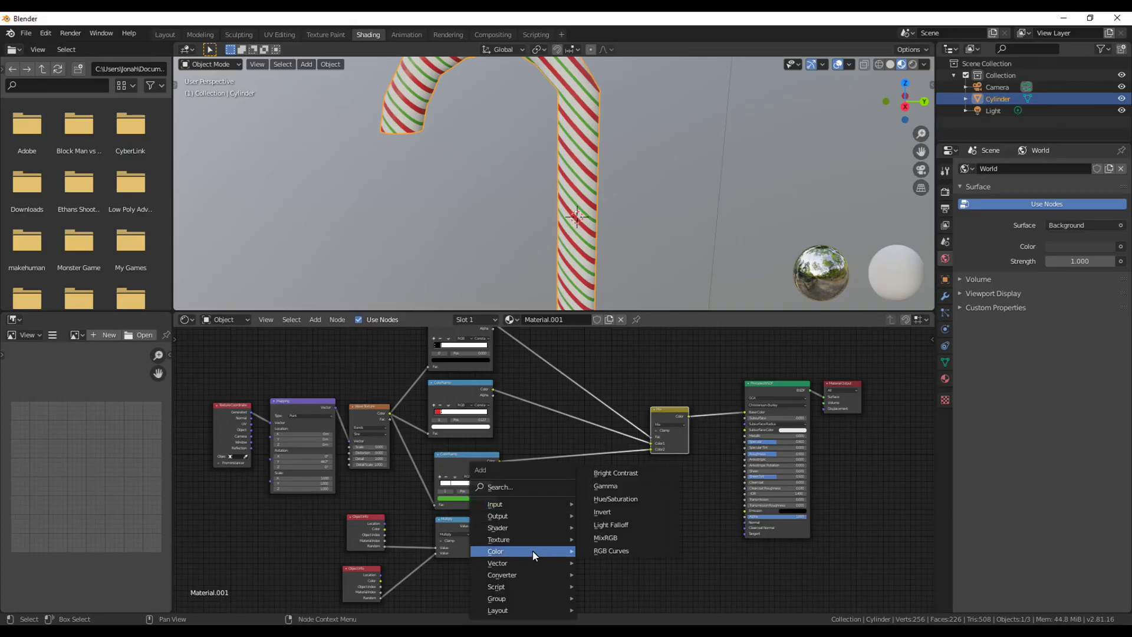
pyautogui.click(610, 500)
pyautogui.click(554, 486)
# Step: Duplicate the Hue/Saturation node and insert one into the green ramp's link and the other into the red ramp's link to Mix
pyautogui.hotkey('shift', 'd')
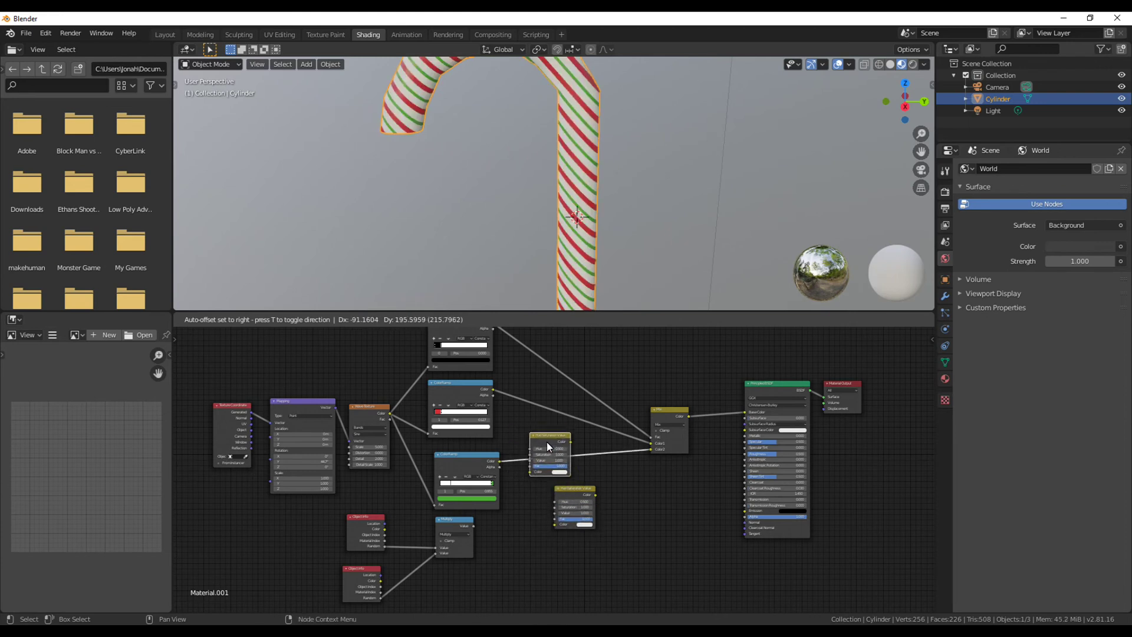
pyautogui.click(546, 441)
pyautogui.moveTo(566, 488); pyautogui.dragTo(529, 378)
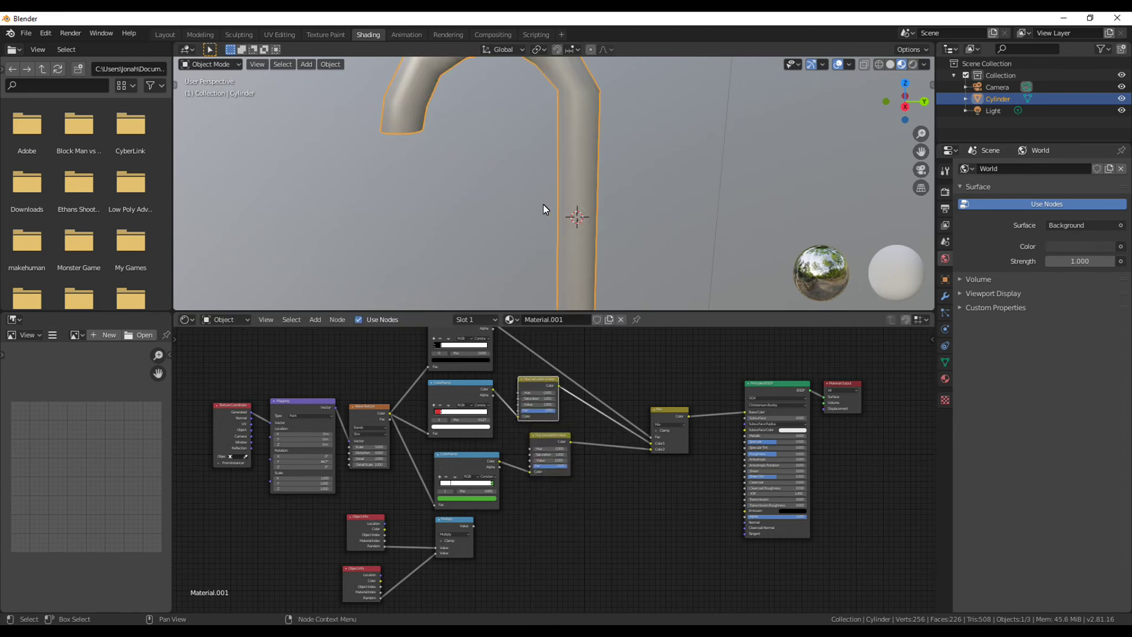
pyautogui.scroll(3, 482, 494)
pyautogui.scroll(-2, 334, 549)
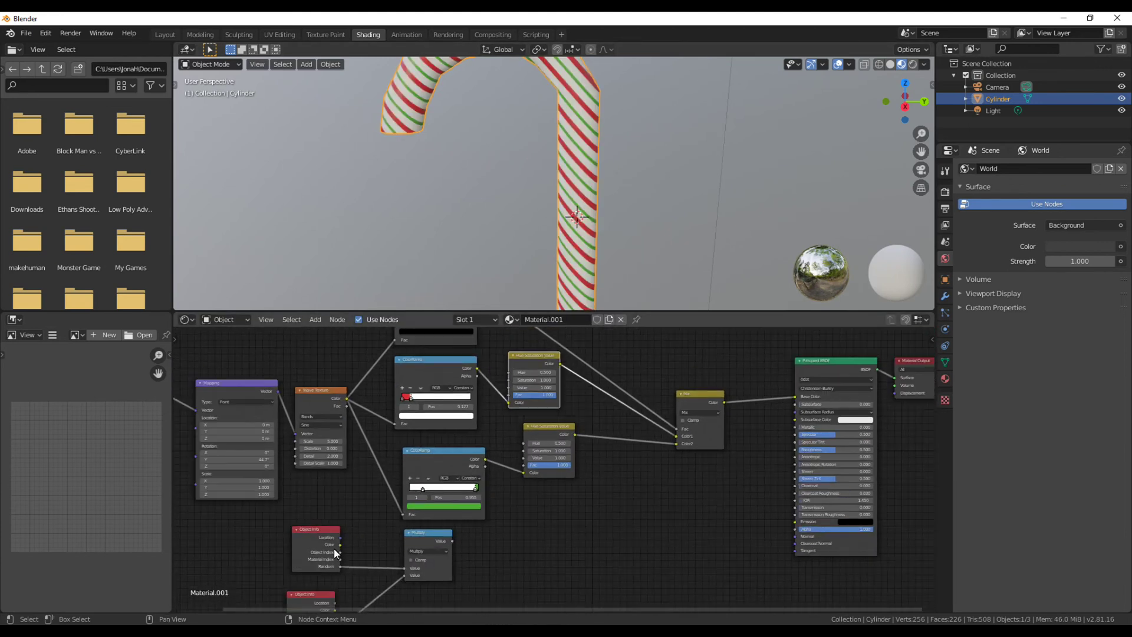
# Step: Connect the Multiply node's Value output to the Hue inputs of both Hue/Saturation nodes
pyautogui.moveTo(452, 541); pyautogui.dragTo(527, 447)
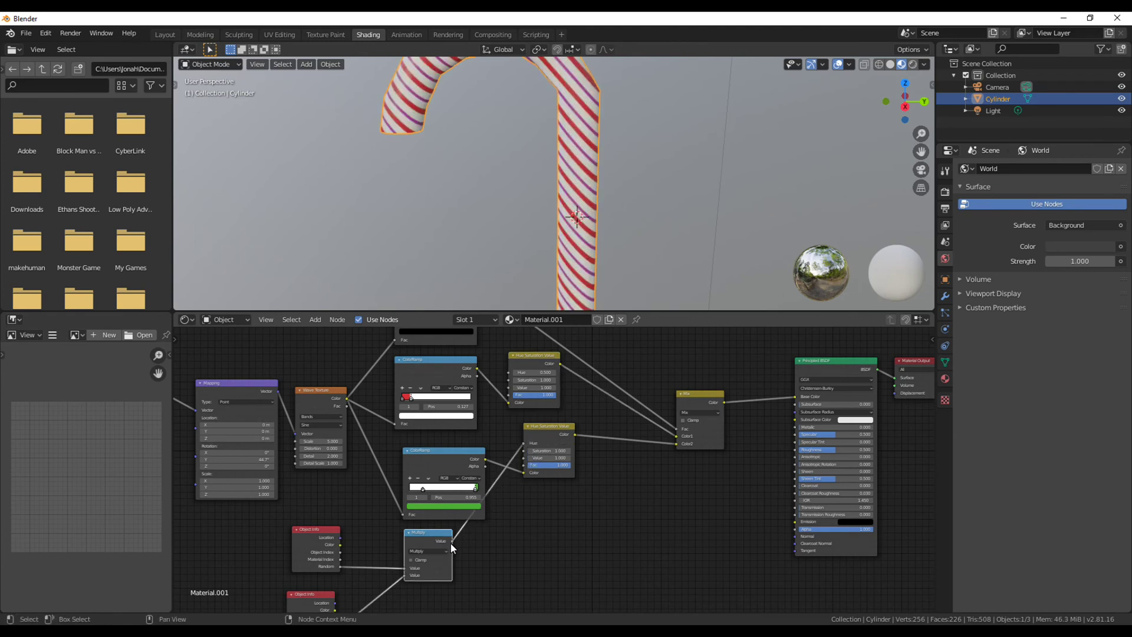
pyautogui.moveTo(450, 543); pyautogui.dragTo(509, 372)
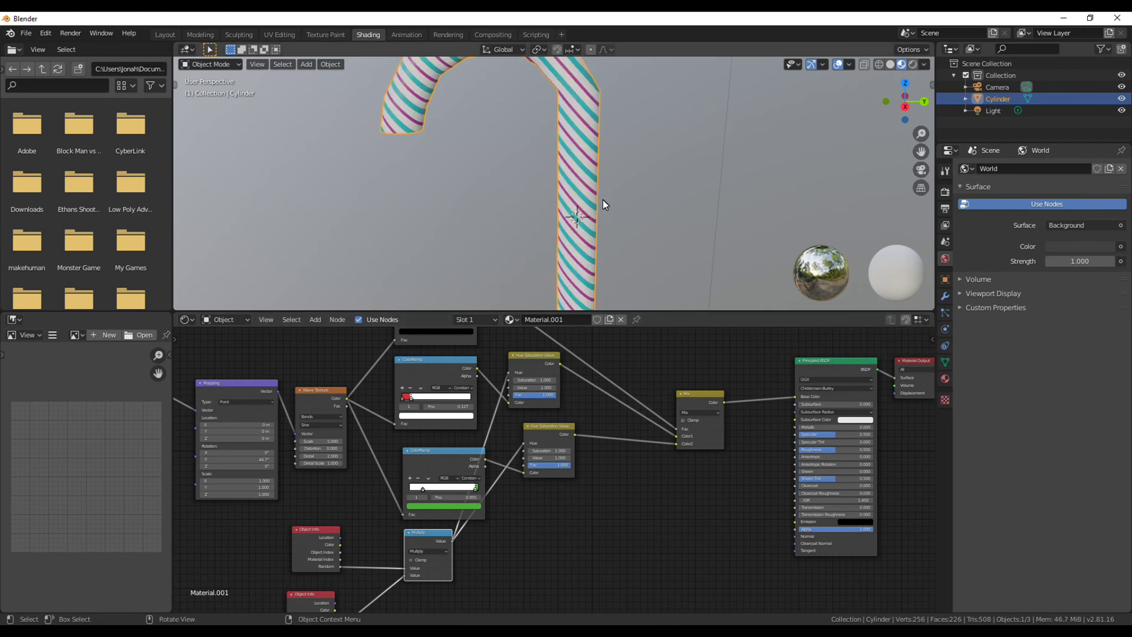
pyautogui.scroll(-4, 603, 201)
pyautogui.scroll(4, 603, 201)
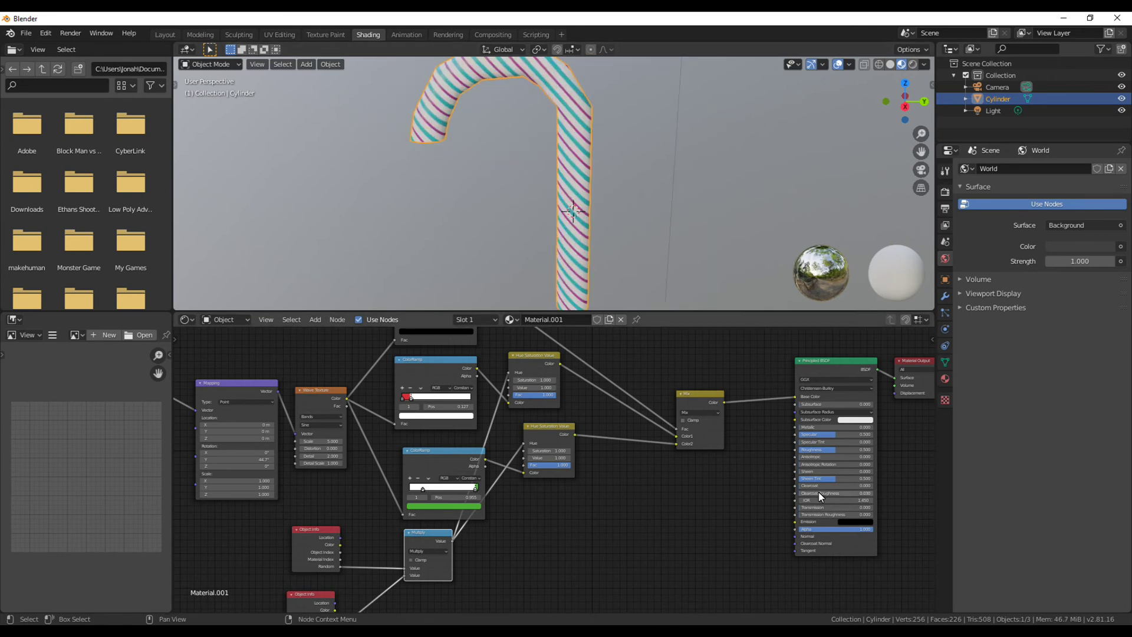
# Step: Set the Principled BSDF's Roughness to 0.25 and its Subsurface to 0.2
pyautogui.moveTo(750, 474); pyautogui.dragTo(668, 497, button='middle')
pyautogui.scroll(-2, 520, 190)
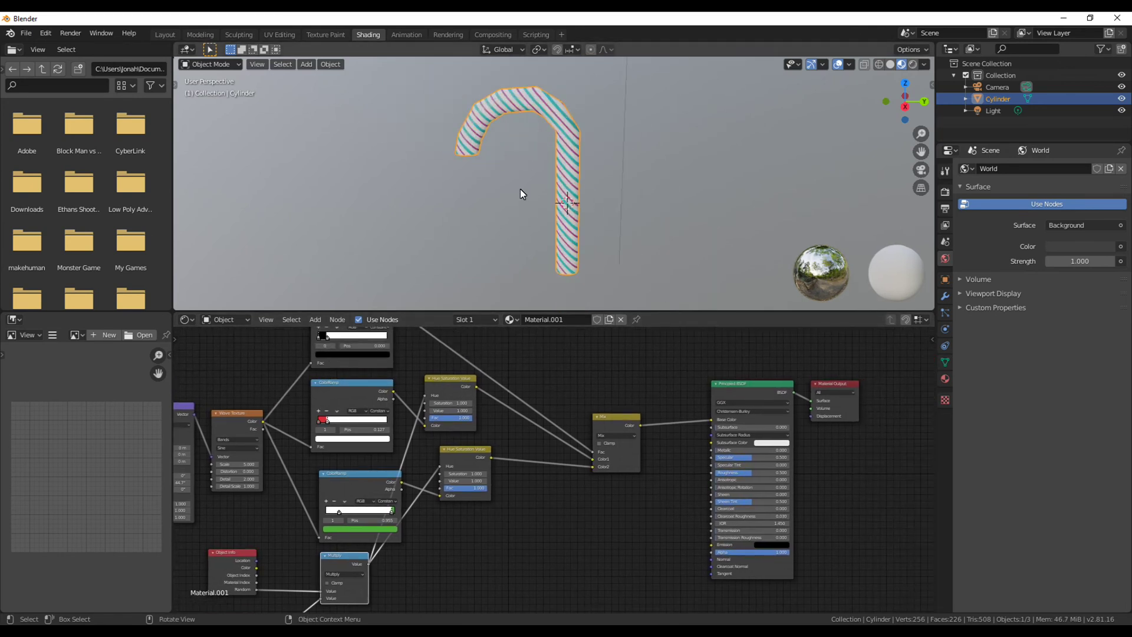
pyautogui.scroll(5, 520, 188)
pyautogui.scroll(1, 645, 371)
pyautogui.moveTo(840, 417); pyautogui.dragTo(526, 404, button='middle')
pyautogui.scroll(5, 759, 431)
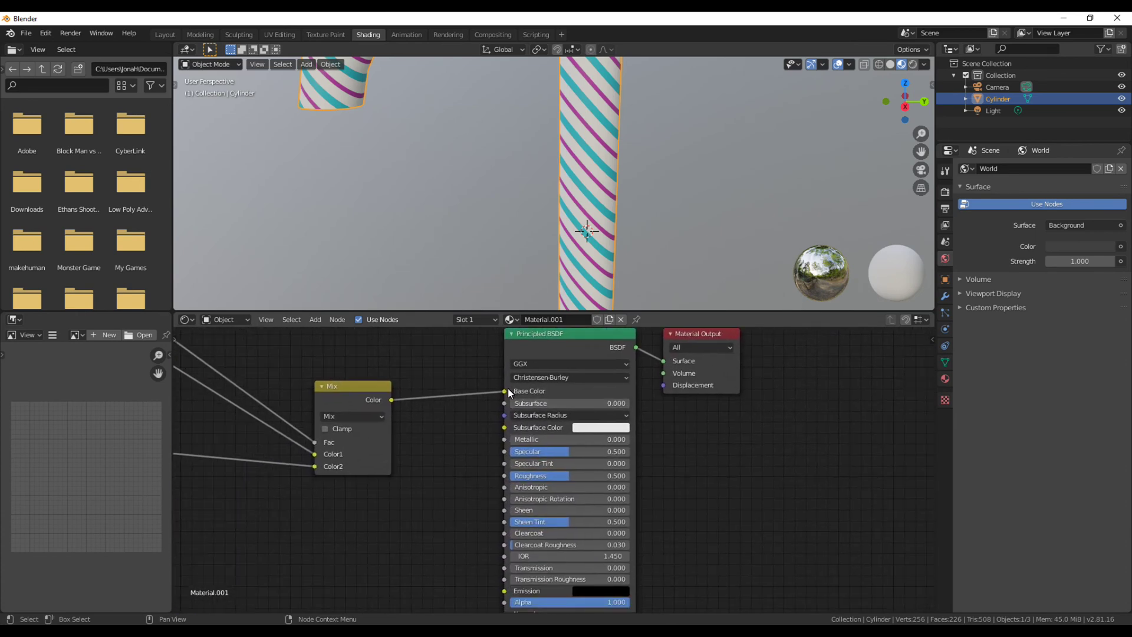
pyautogui.click(596, 474)
pyautogui.write('0.25')
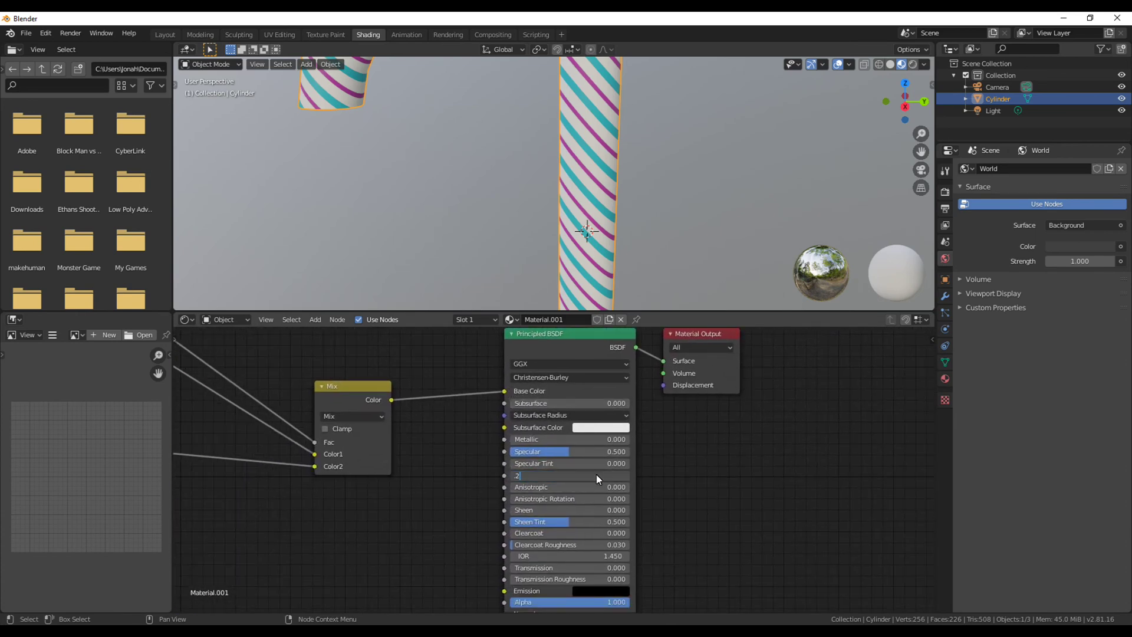
pyautogui.press('Return')
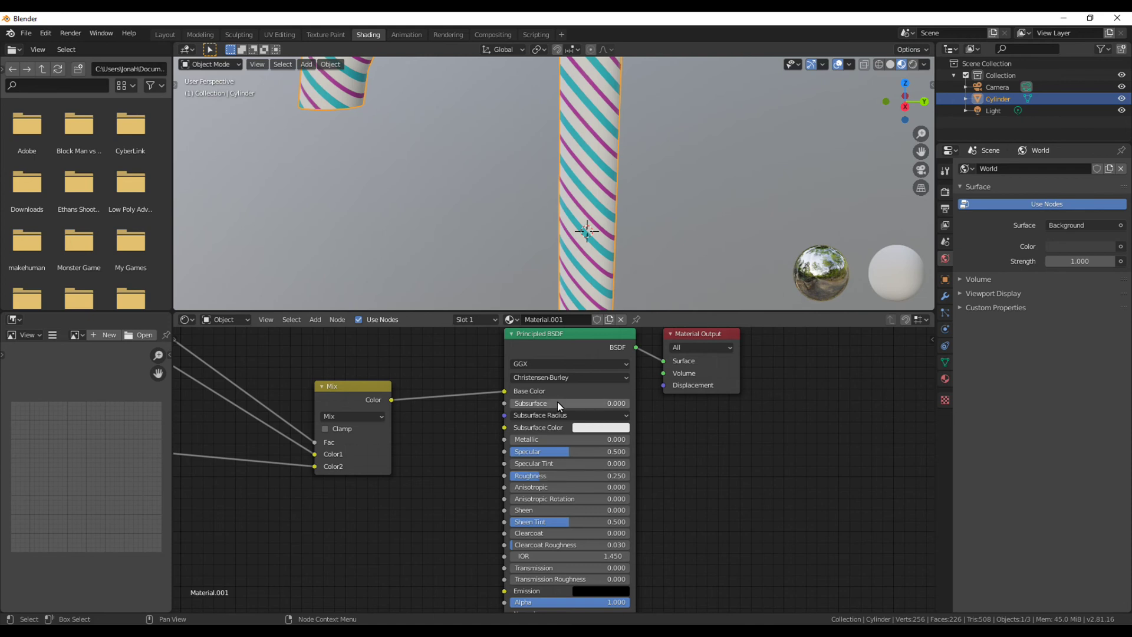
pyautogui.click(580, 405)
pyautogui.write('0.2')
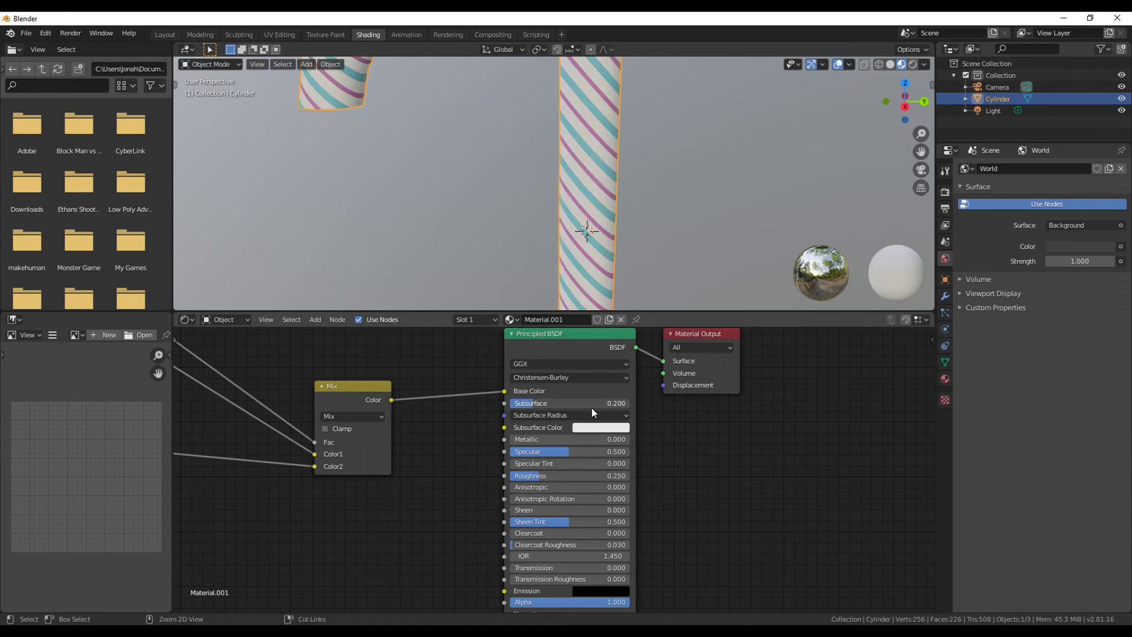
pyautogui.press('Return')
# Step: Set the third Subsurface Radius value of the Principled BSDF to 1
pyautogui.moveTo(534, 271); pyautogui.dragTo(513, 258, button='middle')
pyautogui.click(540, 416)
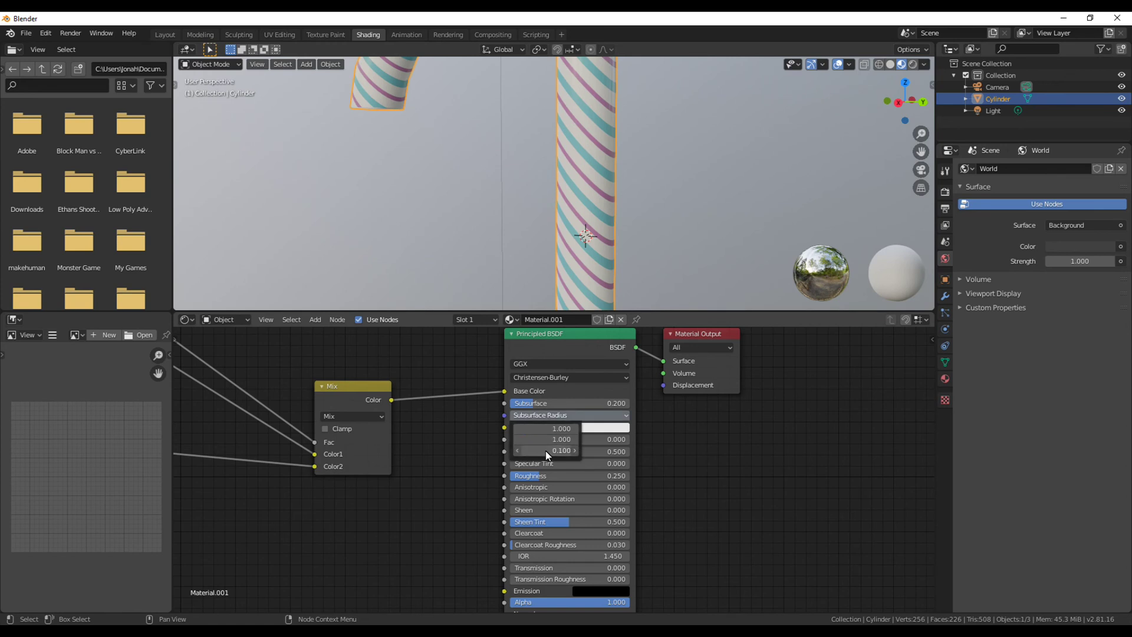
pyautogui.write('1')
pyautogui.press('Return')
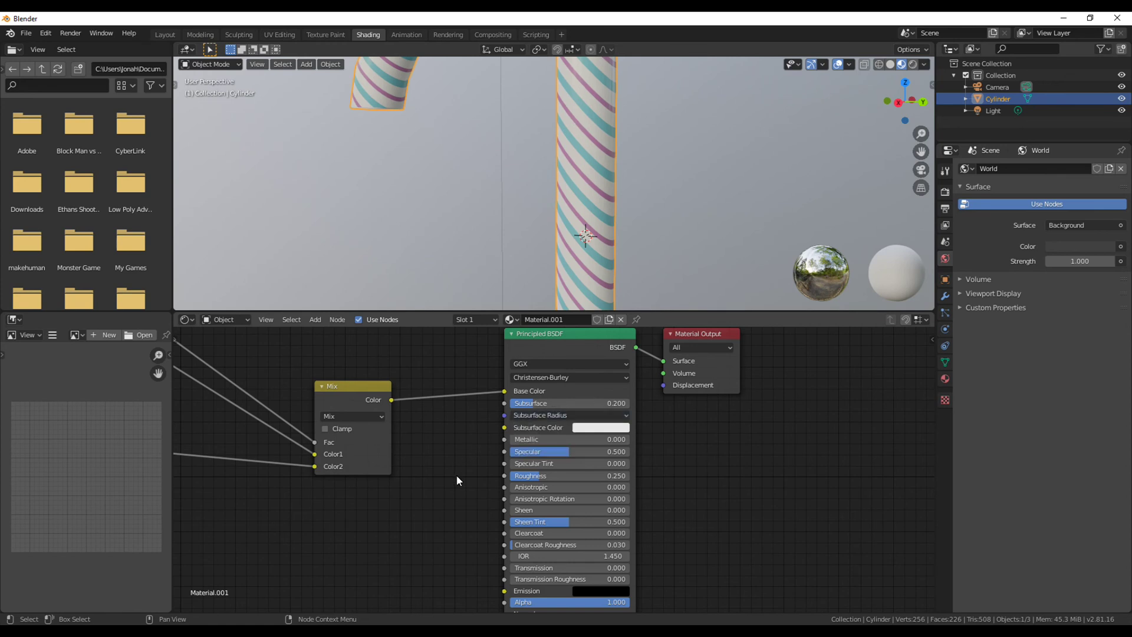
pyautogui.scroll(-4, 430, 294)
pyautogui.scroll(-2, 415, 341)
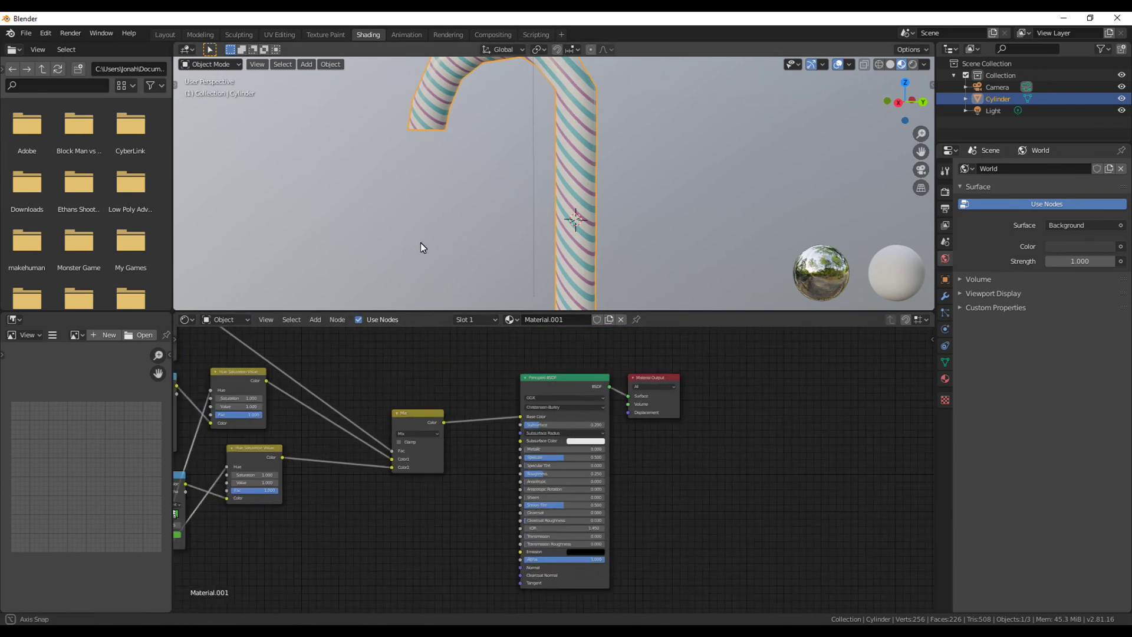
pyautogui.scroll(-3, 436, 254)
pyautogui.click(575, 432)
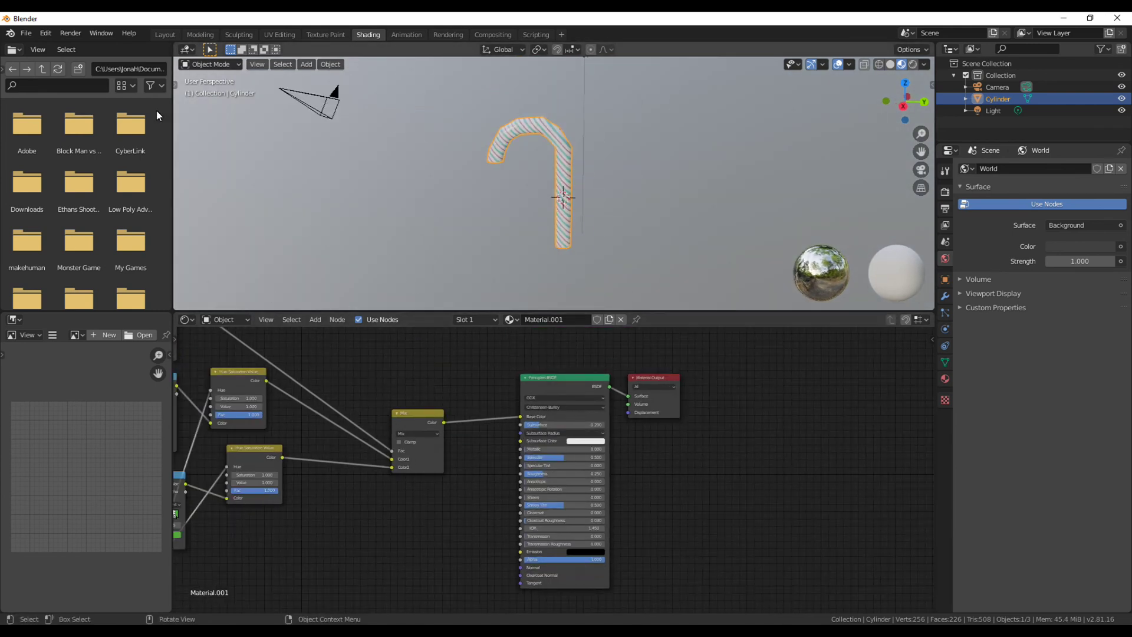
# Step: Switch to the Layout workspace and display the viewport in Rendered shading
pyautogui.scroll(-4, 376, 425)
pyautogui.moveTo(315, 400); pyautogui.dragTo(462, 430, button='middle')
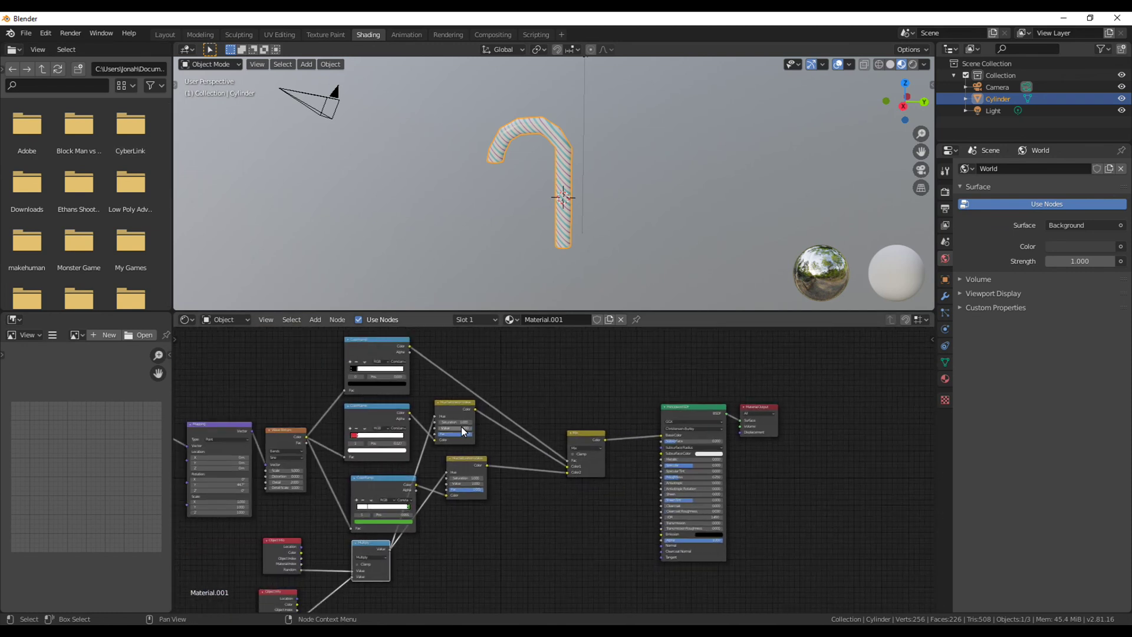
pyautogui.moveTo(408, 464); pyautogui.dragTo(455, 420, button='middle')
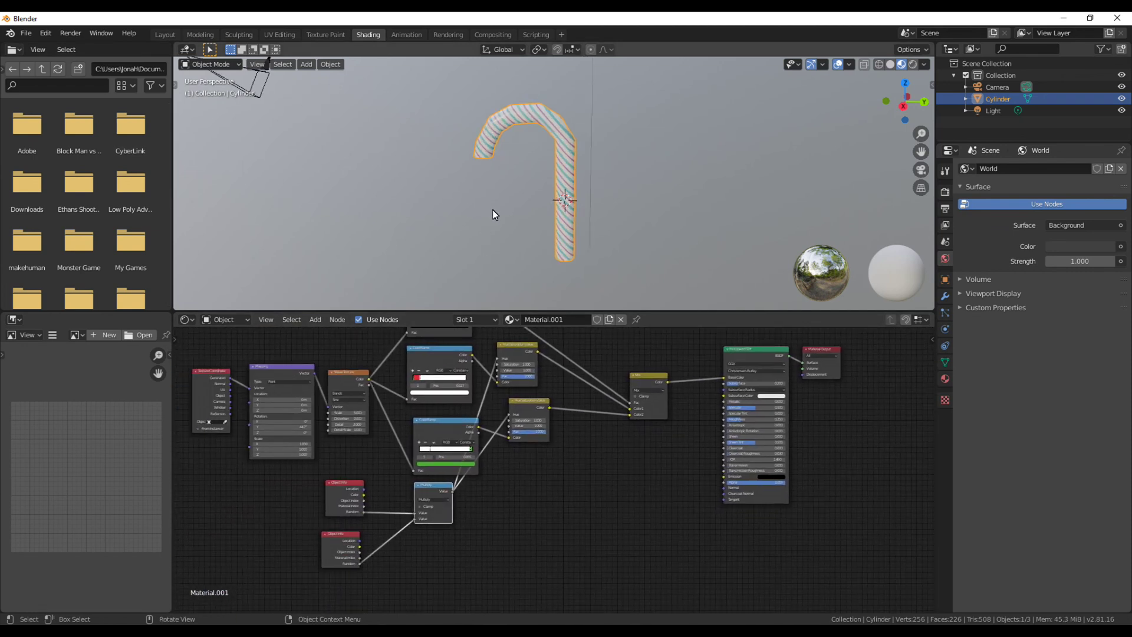
pyautogui.click(176, 38)
pyautogui.scroll(-9, 328, 179)
pyautogui.press('z')
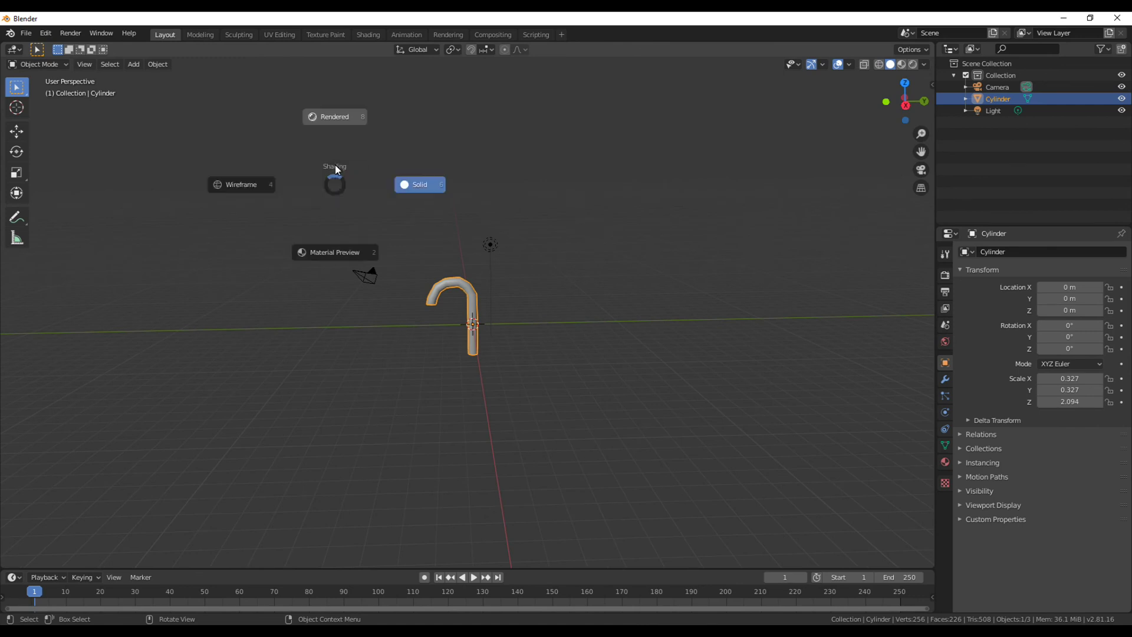
pyautogui.click(335, 122)
# Step: Move the light farther from the candy cane and place two duplicates of it around the cane
pyautogui.click(494, 248)
pyautogui.press('g')
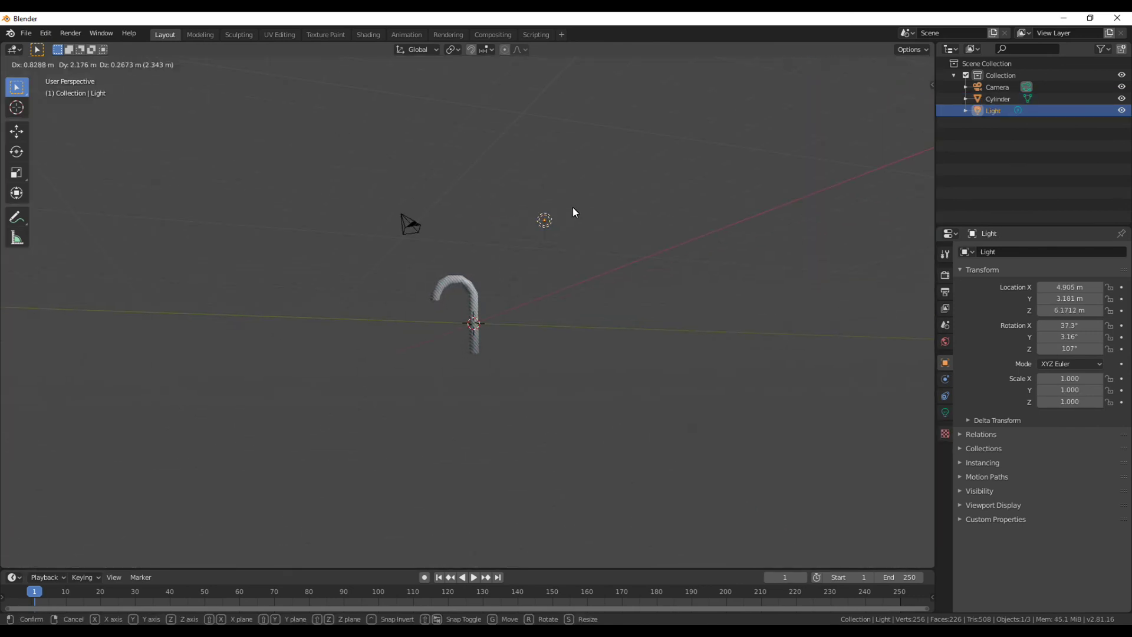
pyautogui.click(613, 214)
pyautogui.hotkey('shift', 'd')
pyautogui.click(502, 275)
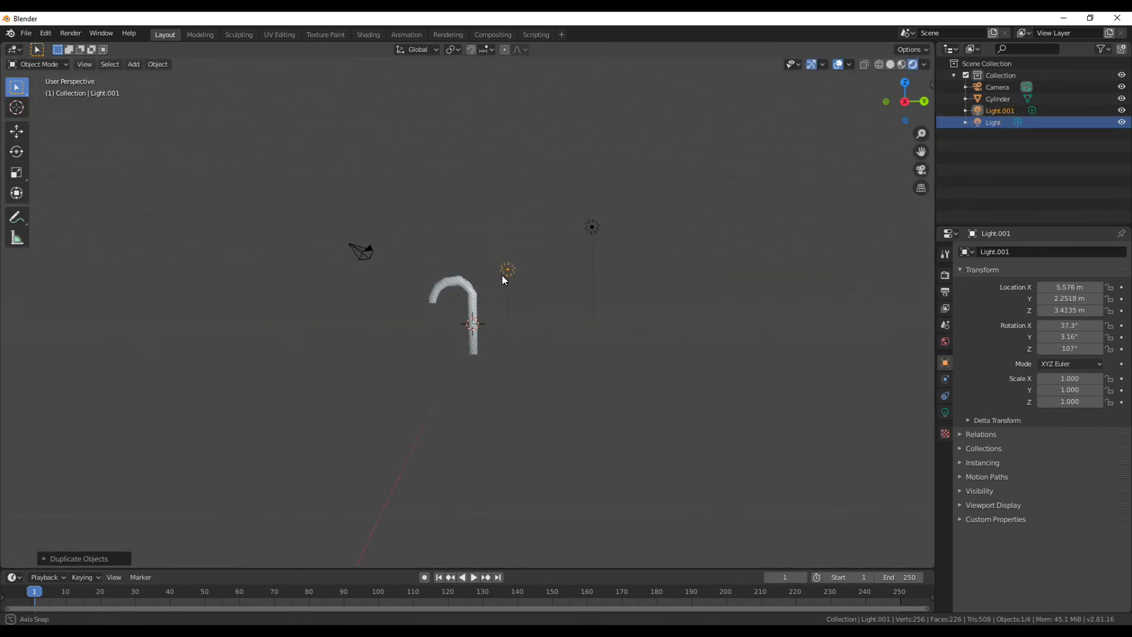
pyautogui.moveTo(502, 275); pyautogui.dragTo(481, 289, button='middle')
pyautogui.hotkey('shift', 'd')
pyautogui.click(281, 292)
# Step: Place twelve duplicates of the candy cane at scattered positions and heights around and behind the original
pyautogui.scroll(5, 384, 274)
pyautogui.click(472, 283)
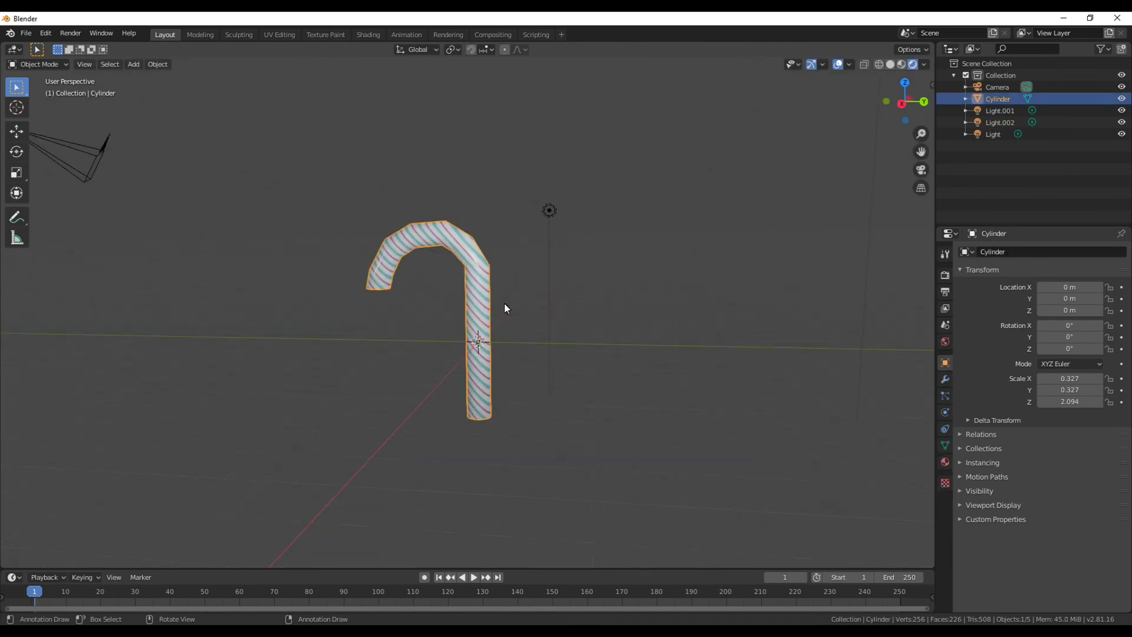
pyautogui.hotkey('shift', 'd')
pyautogui.click(707, 277)
pyautogui.hotkey('shift', 'd')
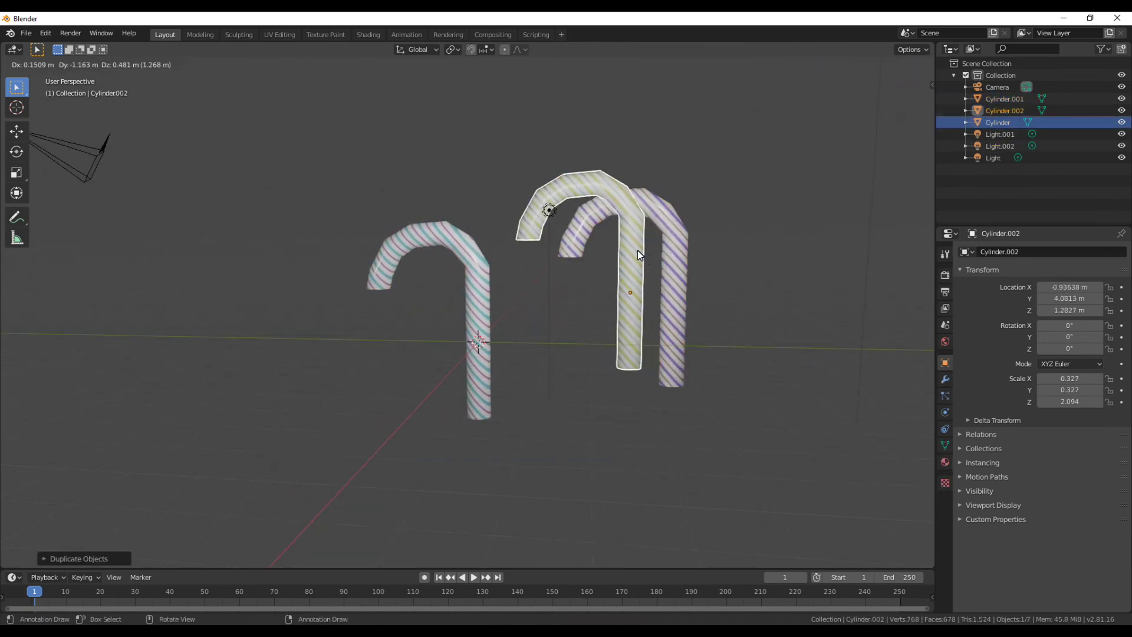
pyautogui.click(517, 224)
pyautogui.hotkey('shift', 'd')
pyautogui.click(354, 270)
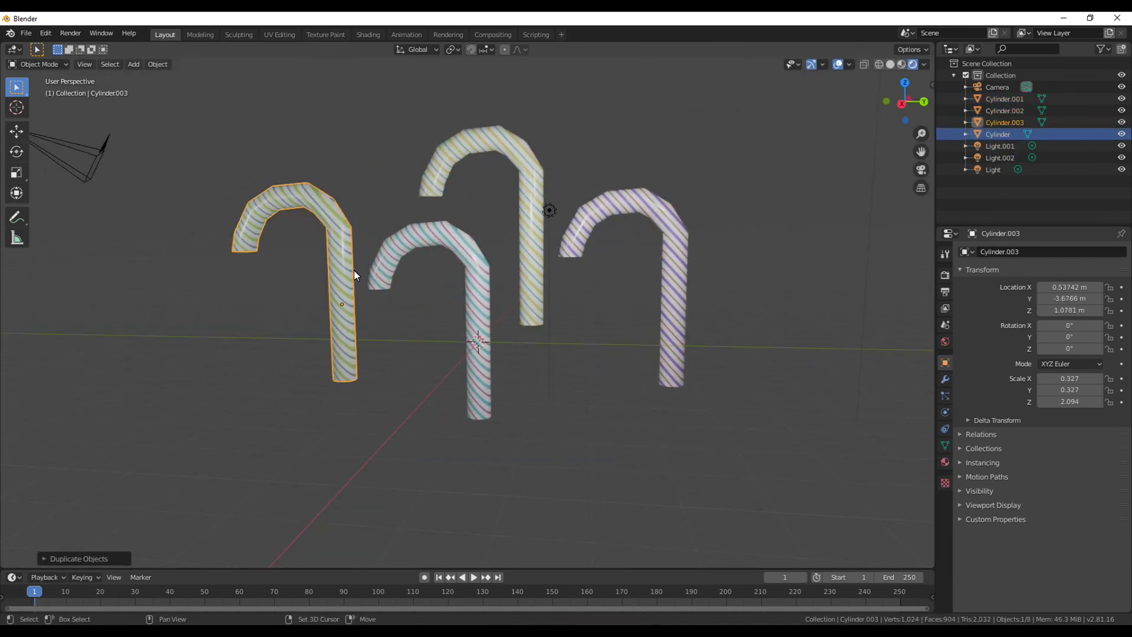
pyautogui.hotkey('shift', 'd')
pyautogui.click(635, 187)
pyautogui.hotkey('shift', 'd')
pyautogui.click(779, 231)
pyautogui.hotkey('shift', 'd')
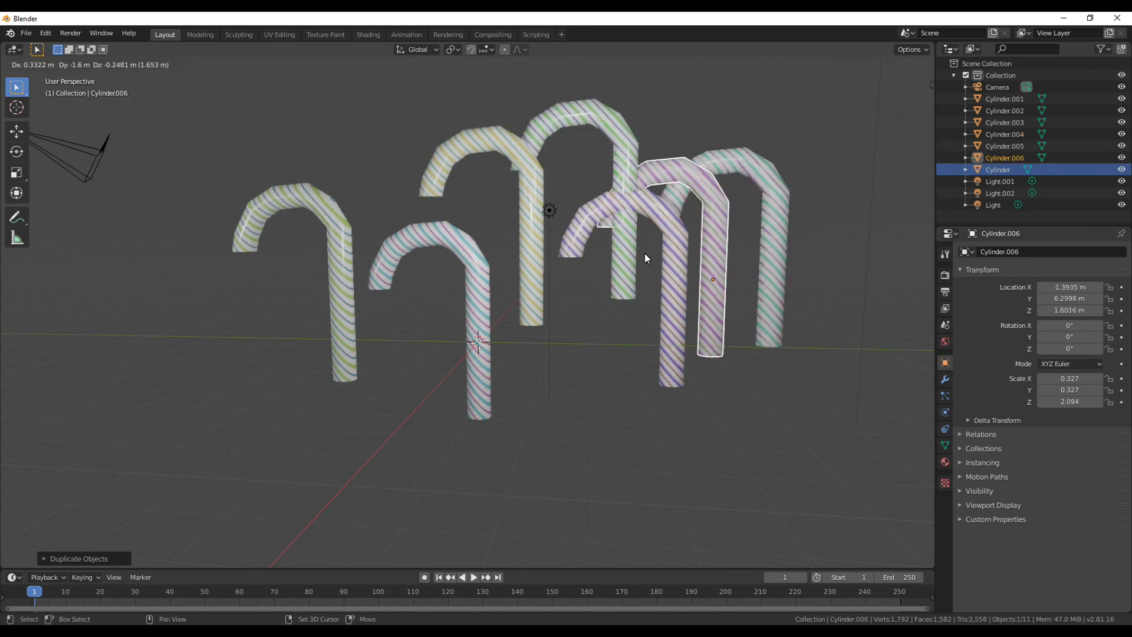
pyautogui.click(507, 254)
pyautogui.hotkey('shift', 'd')
pyautogui.click(378, 175)
pyautogui.moveTo(377, 175); pyautogui.dragTo(358, 199, button='middle')
pyautogui.hotkey('shift', 'd')
pyautogui.click(462, 162)
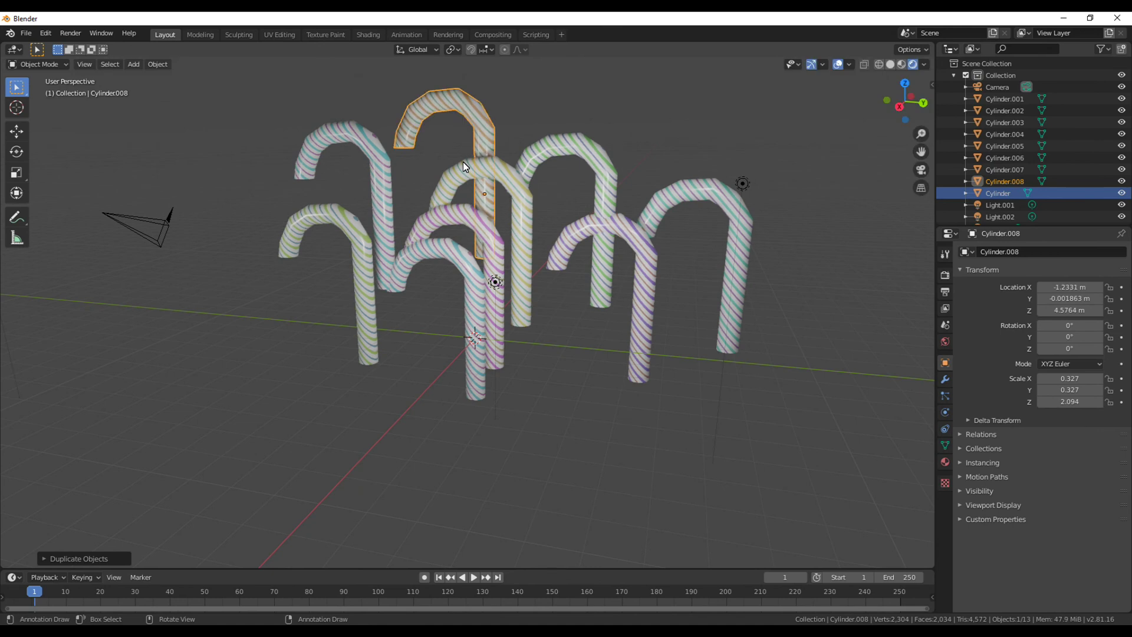
pyautogui.hotkey('shift', 'd')
pyautogui.click(624, 147)
pyautogui.hotkey('shift', 'd')
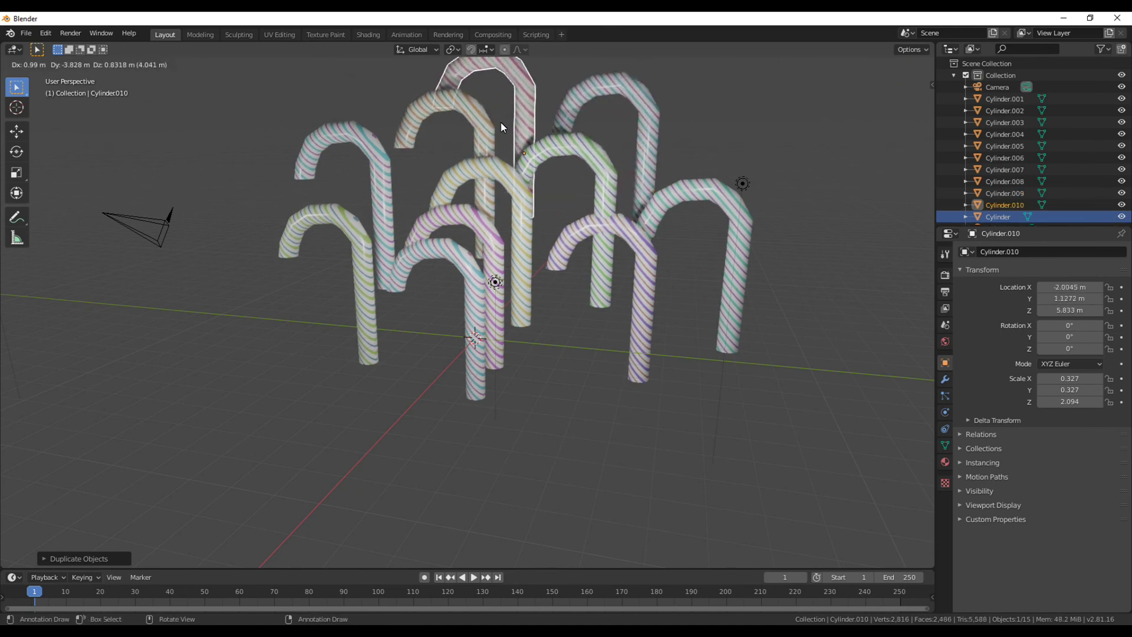
pyautogui.click(508, 128)
pyautogui.hotkey('shift', 'd')
pyautogui.click(436, 202)
pyautogui.moveTo(435, 201)
pyautogui.mouseDown(button='middle')
pyautogui.moveTo(465, 197)
pyautogui.moveTo(451, 189)
pyautogui.mouseUp(button='middle')
pyautogui.hotkey('shift', 'd')
pyautogui.click(595, 230)
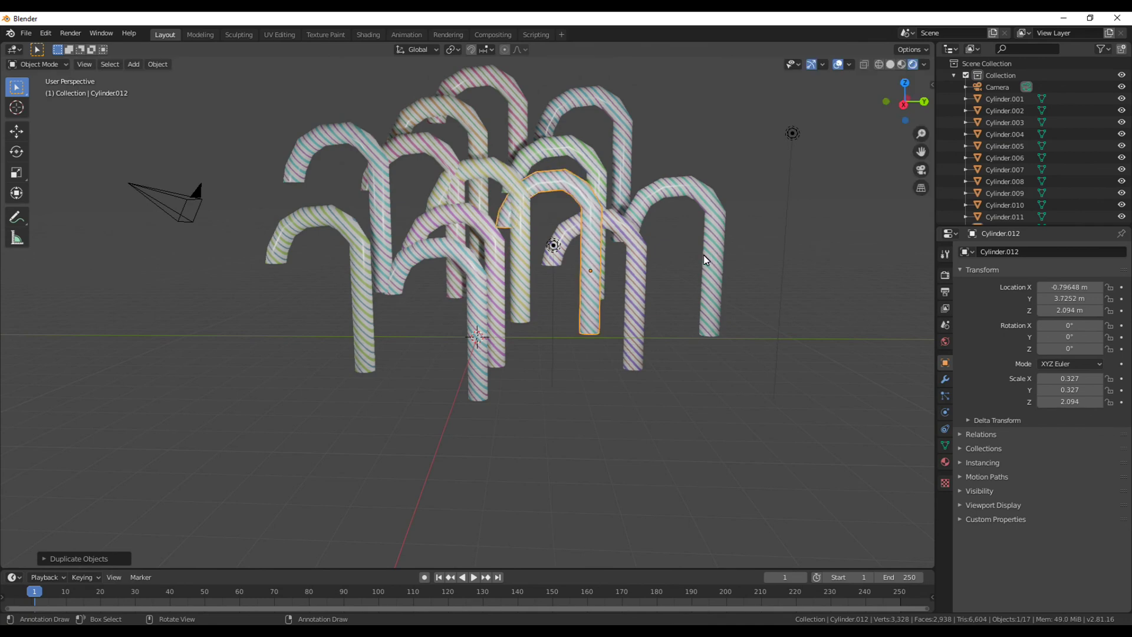
pyautogui.moveTo(703, 254); pyautogui.dragTo(562, 315, button='middle')
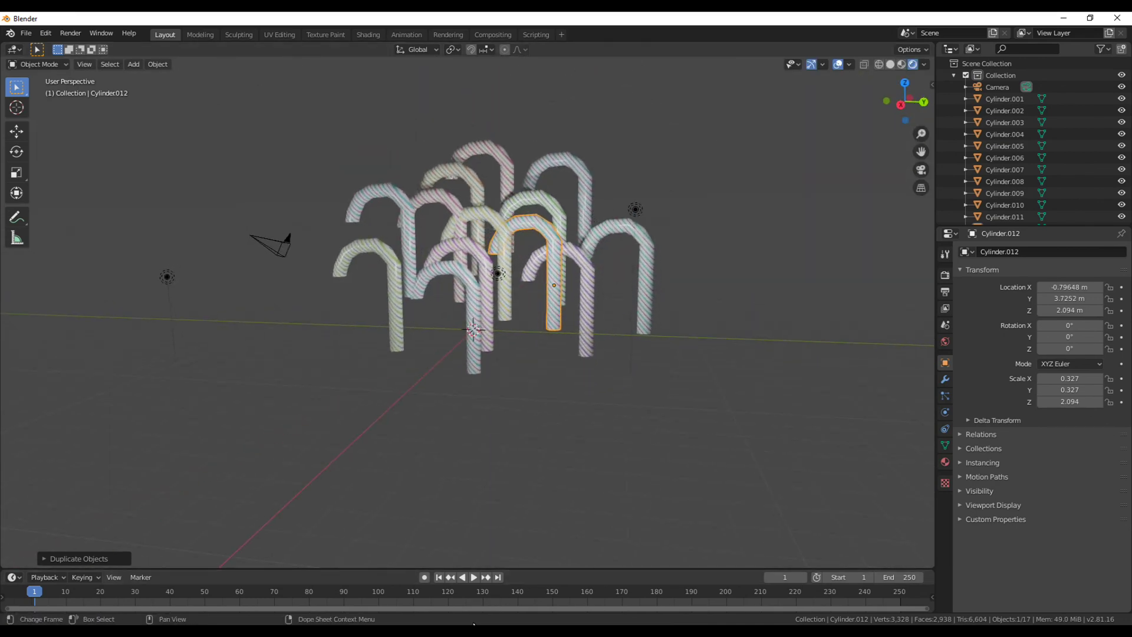